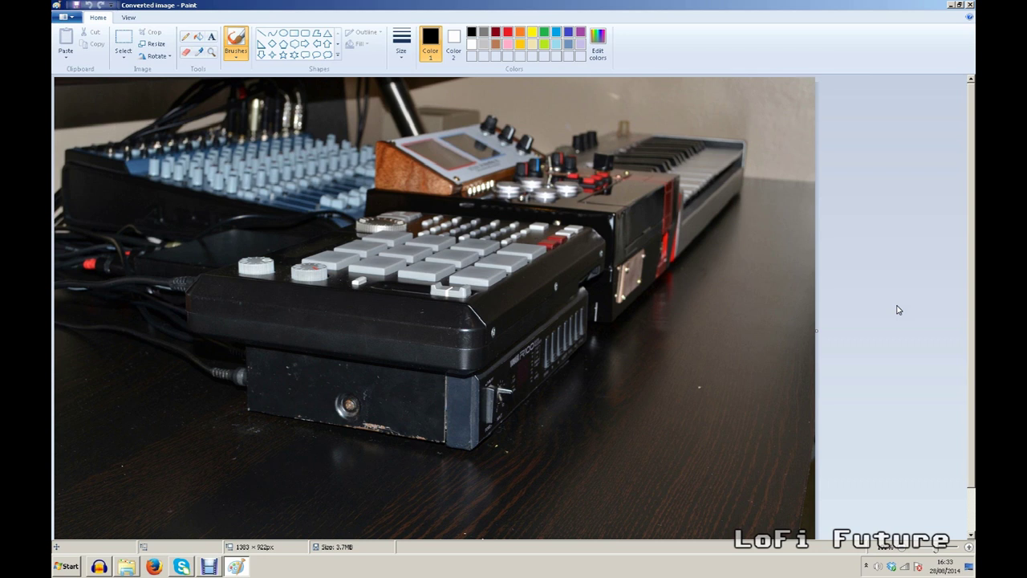
- Re-save the Paint photo over the existing 'Converted image' file as a 24-bit Bitmap
left_click(78, 110)
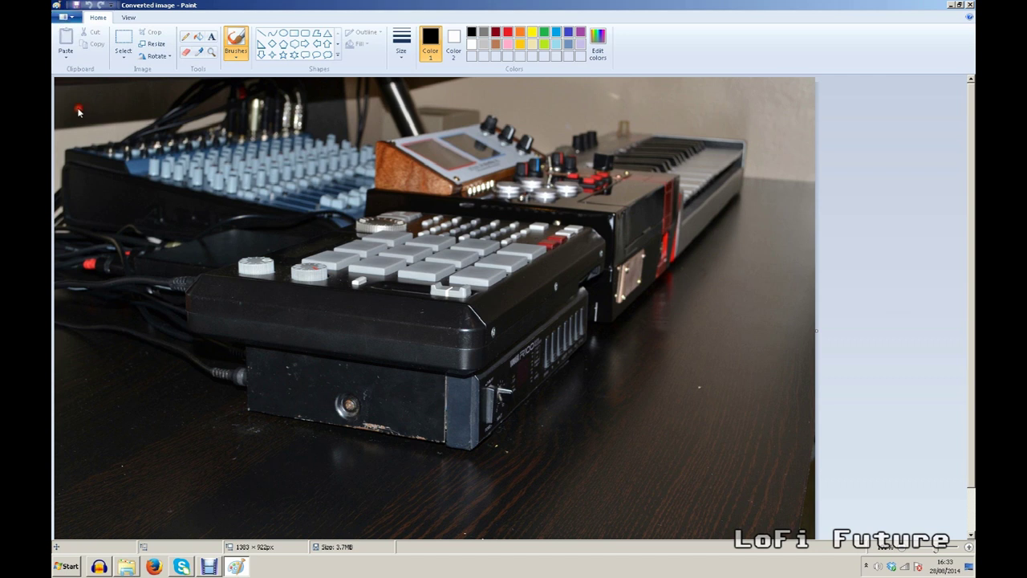
left_click(198, 112)
left_click(416, 285)
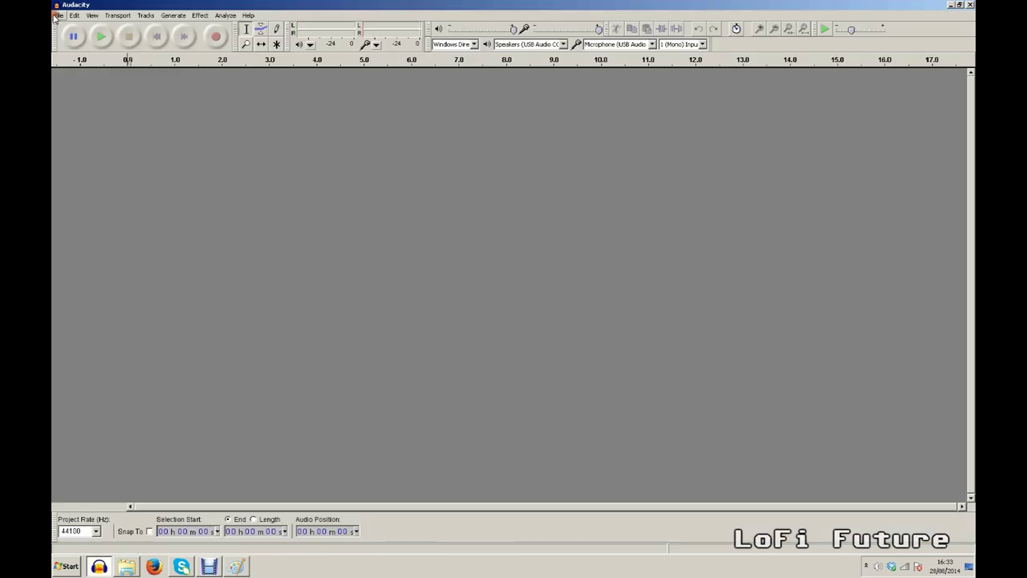
- Import 'Converted image' as raw data with U-Law encoding, Big-endian byte order, mono, 44100 Hz
left_click(56, 16)
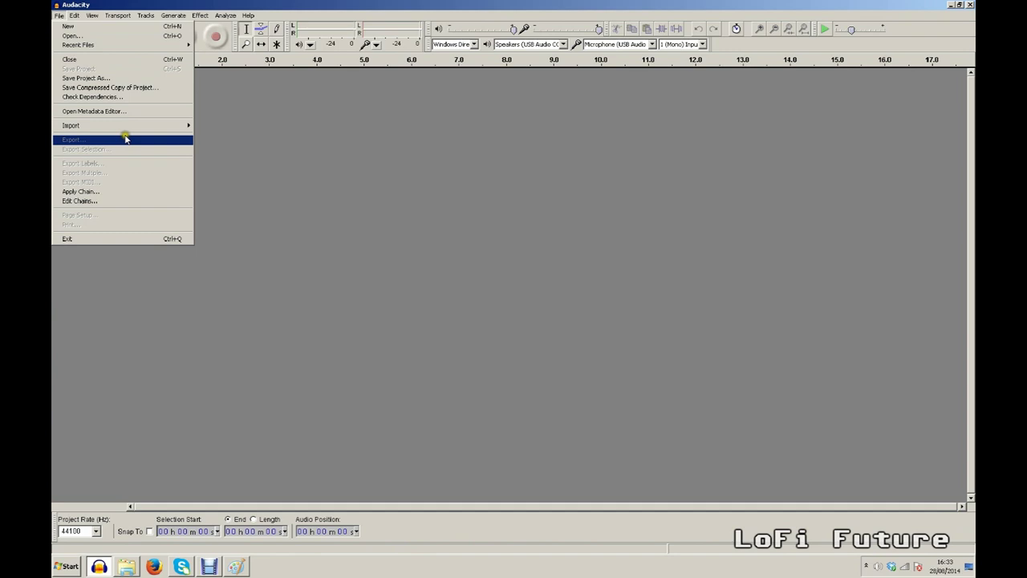
mouse_move(144, 125)
left_click(228, 156)
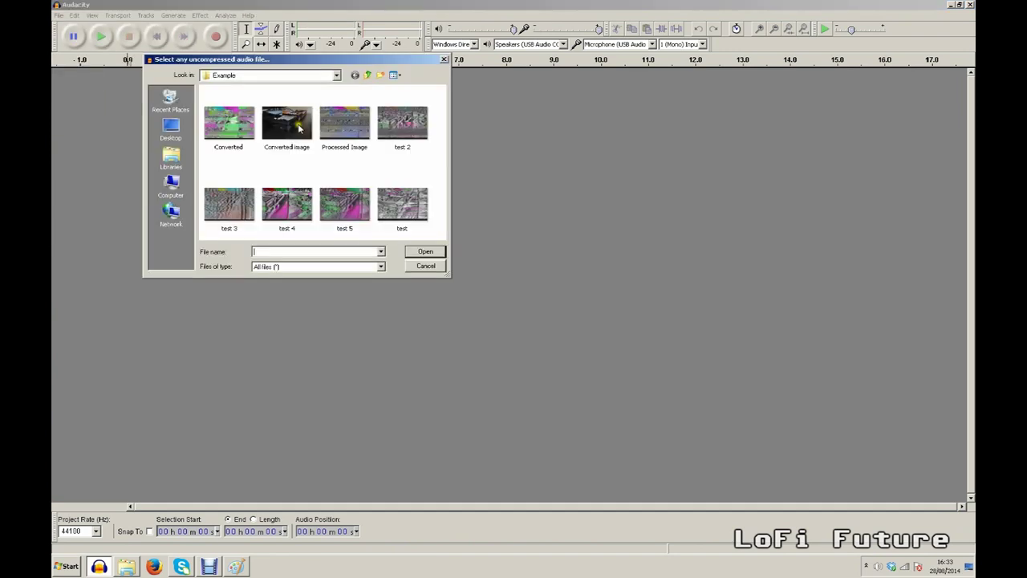
double_click(299, 128)
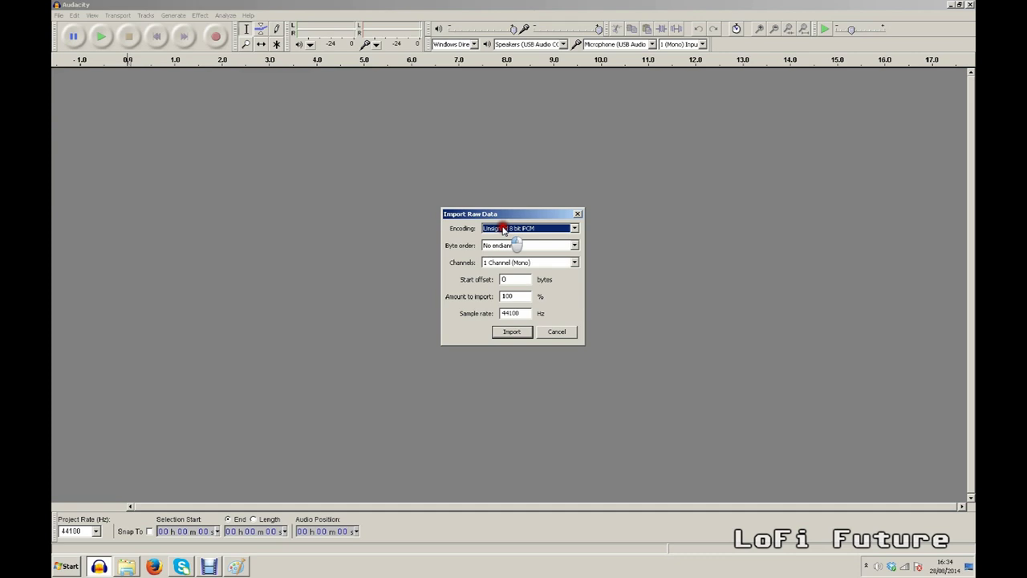
left_click(503, 230)
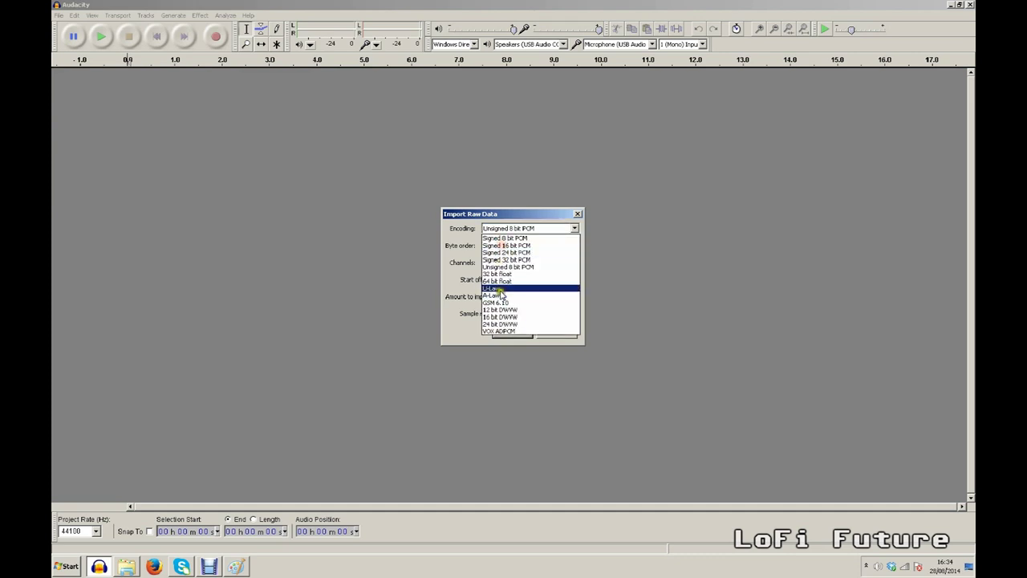
left_click(499, 289)
left_click(502, 245)
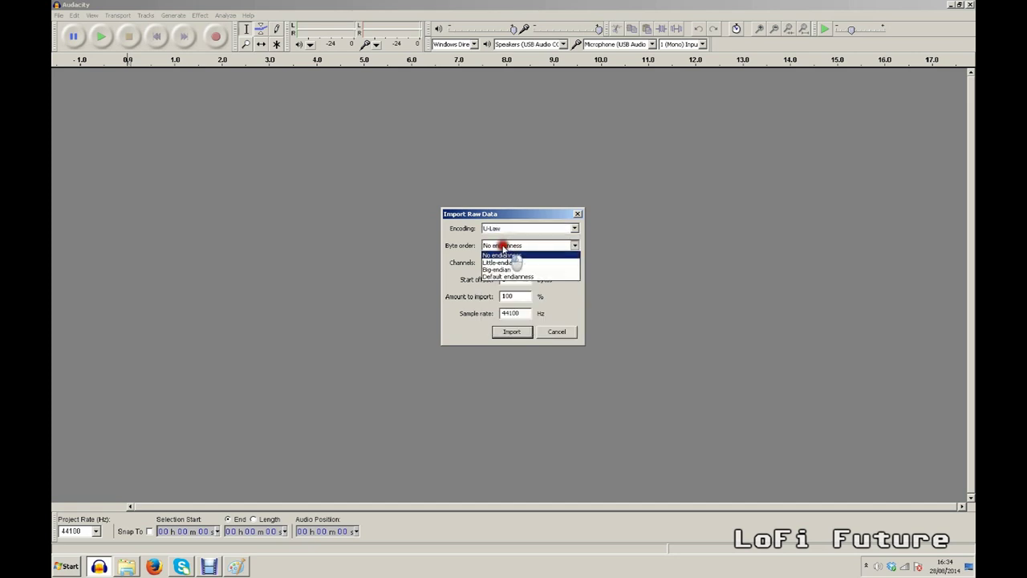
left_click(498, 270)
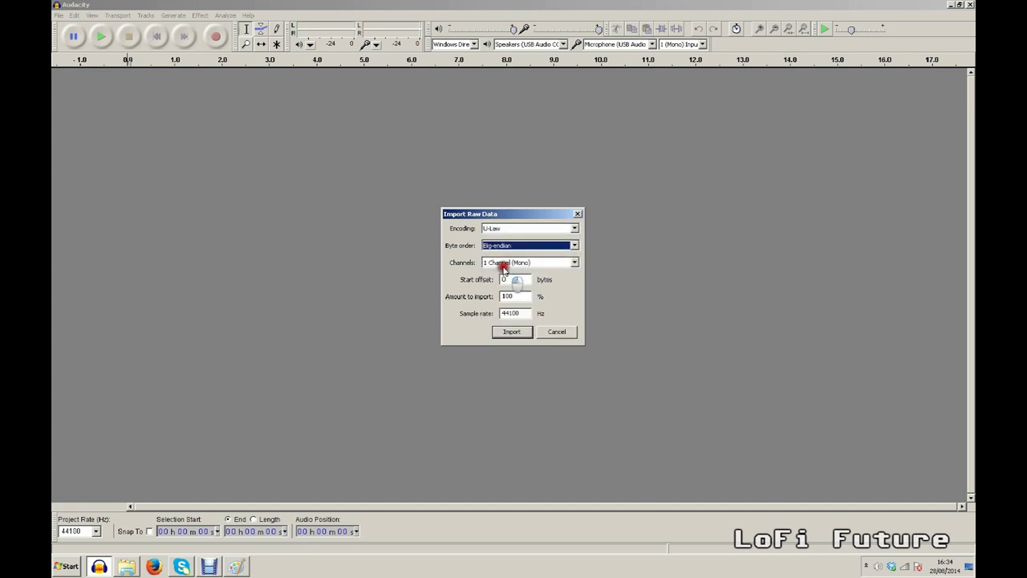
left_click(506, 333)
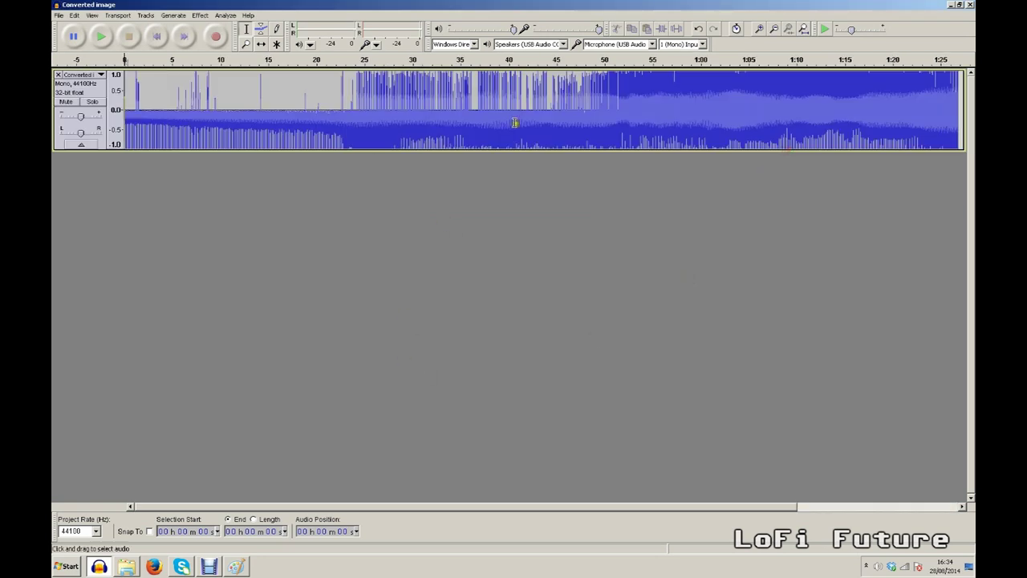
- Toggle Overdub off and back on in Recording preferences so it stays enabled
left_click(75, 16)
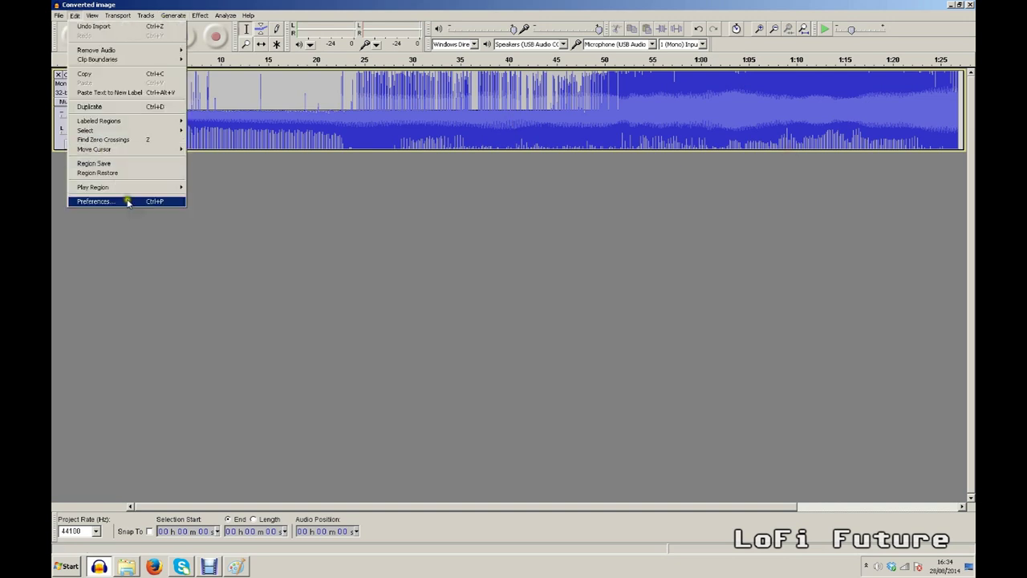
left_click(128, 201)
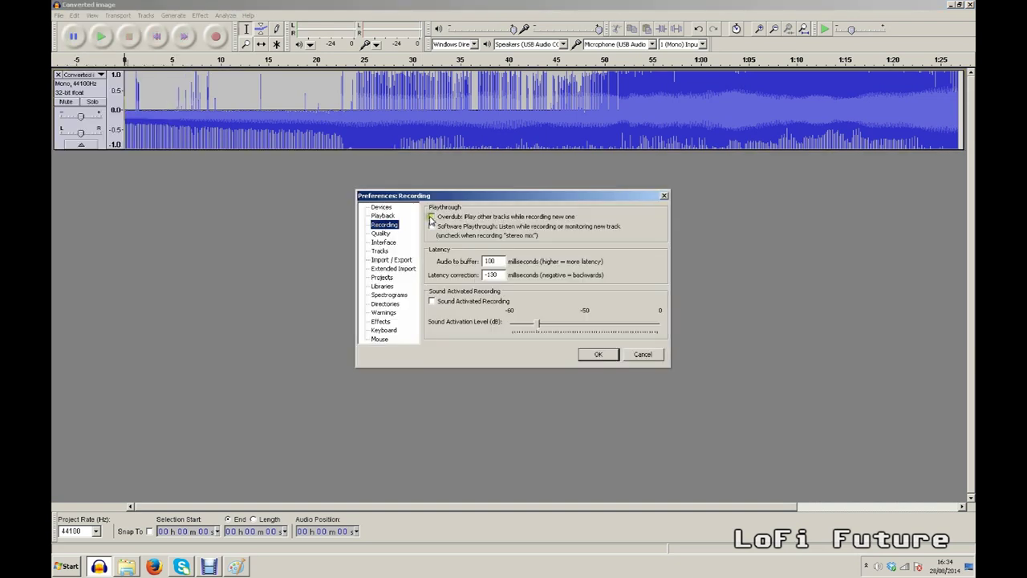
left_click(432, 217)
left_click(432, 217)
left_click(597, 354)
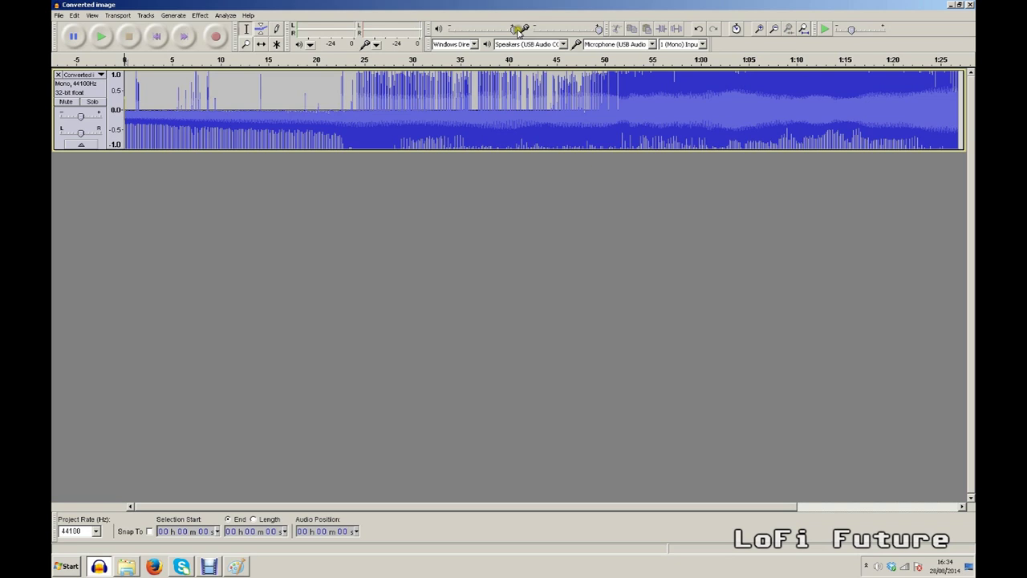
- Set playback to Speakers (USB Audio CODEC) and recording to Microphone (USB Audio CODEC)
left_click(526, 45)
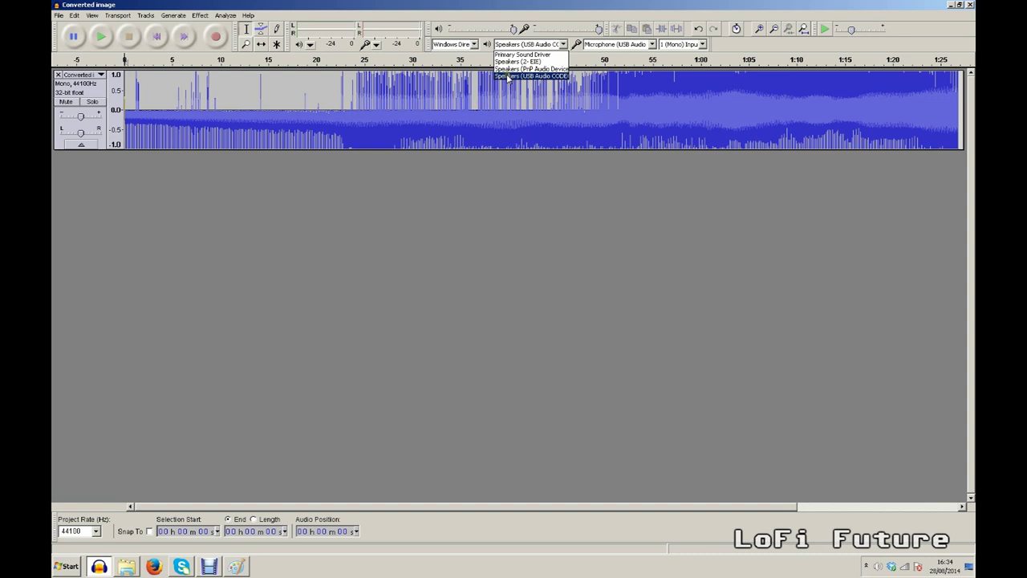
left_click(608, 64)
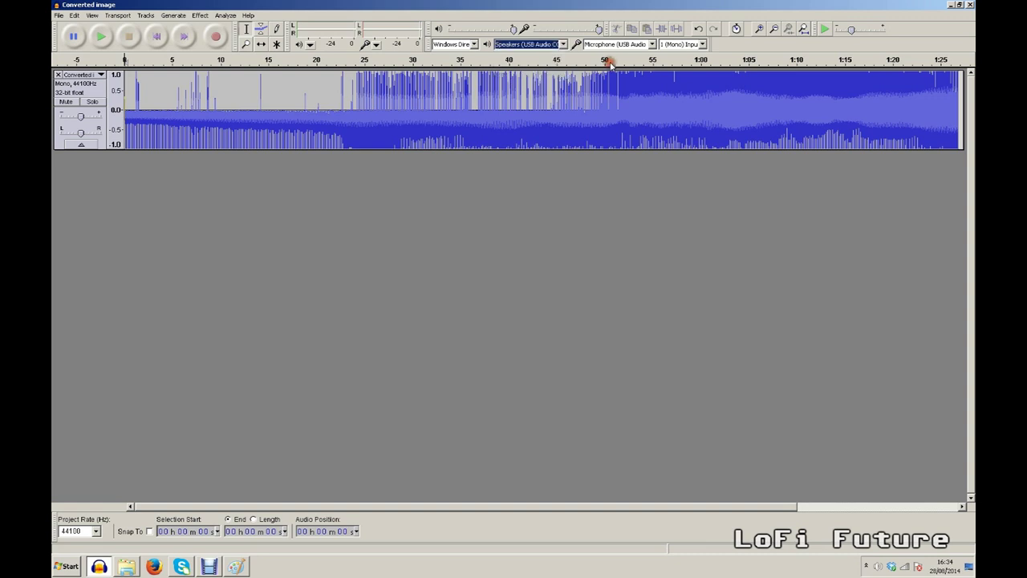
left_click(616, 44)
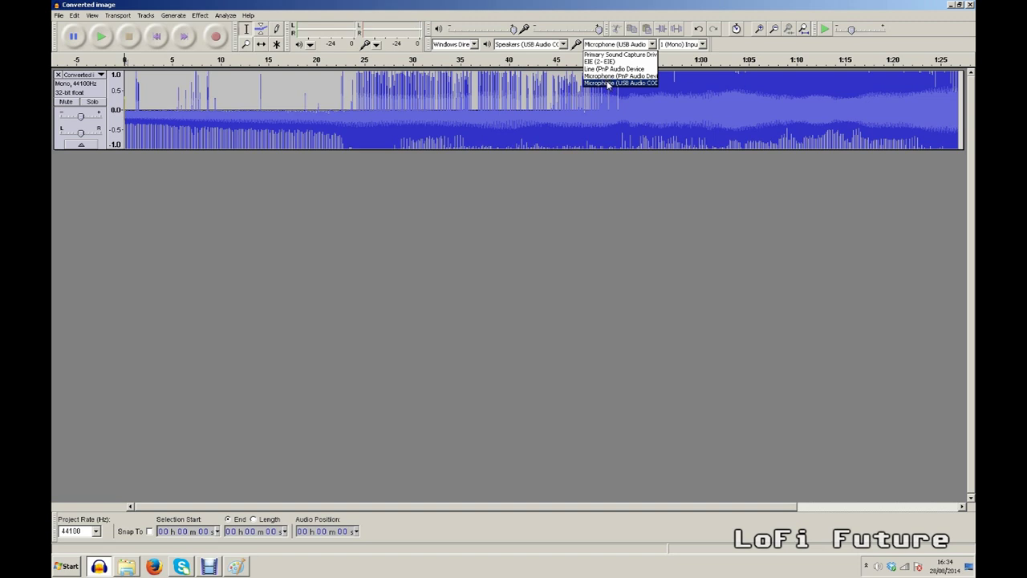
left_click(608, 83)
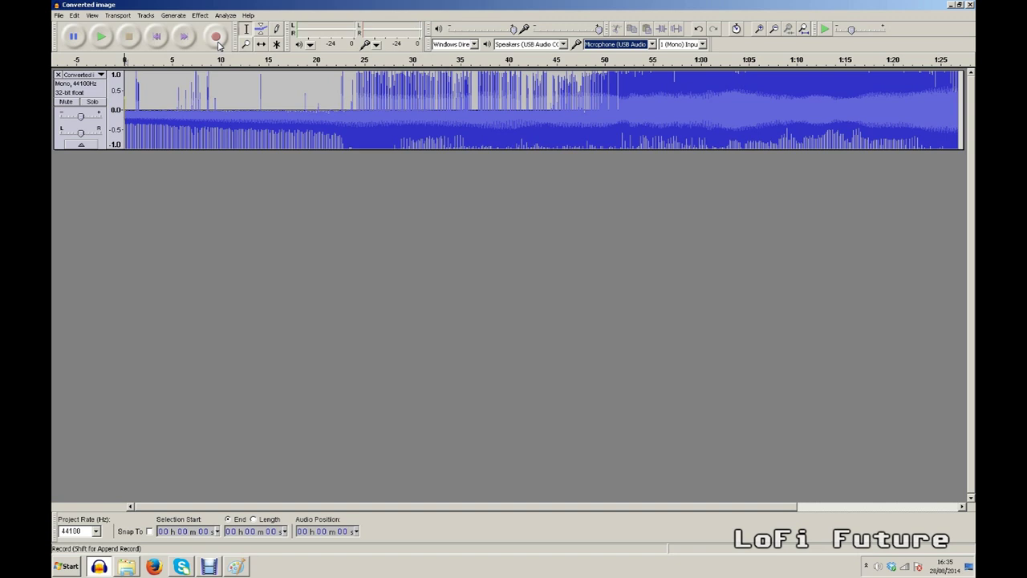
- Make a test recording while lowering the input volume below 0.5, then stop and undo it
left_click(216, 37)
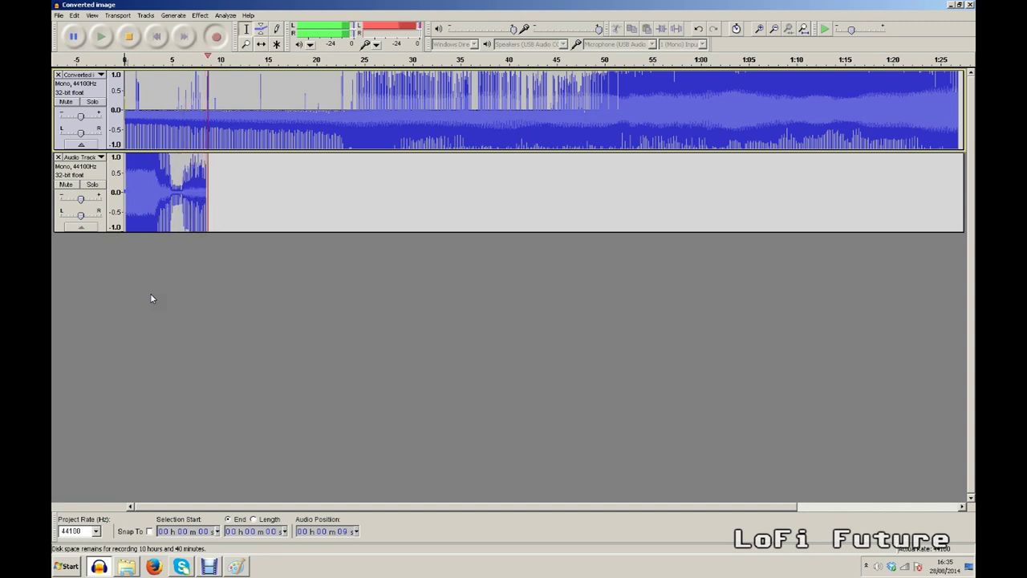
left_click_drag(598, 29, 564, 33)
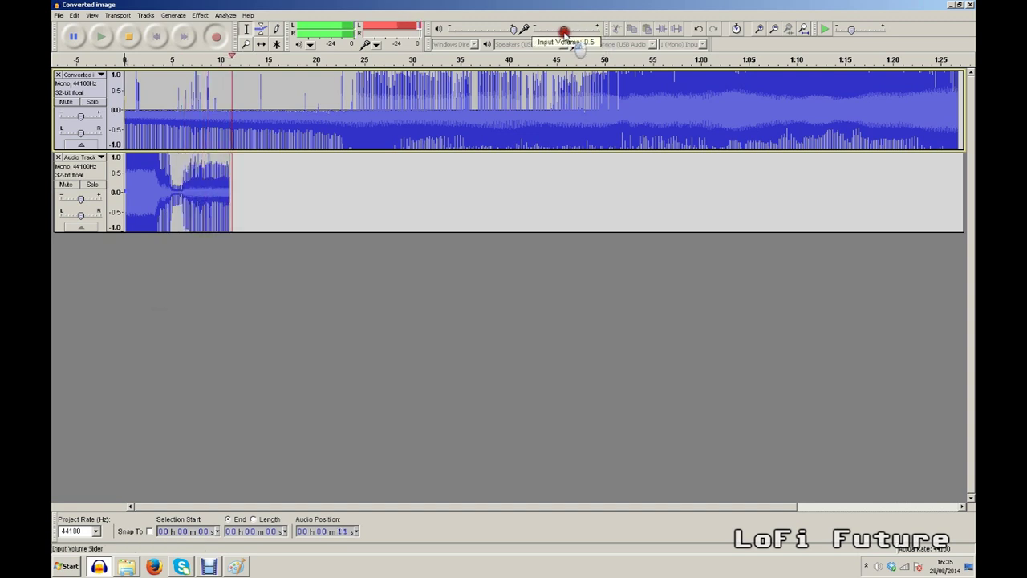
left_click_drag(564, 33, 544, 32)
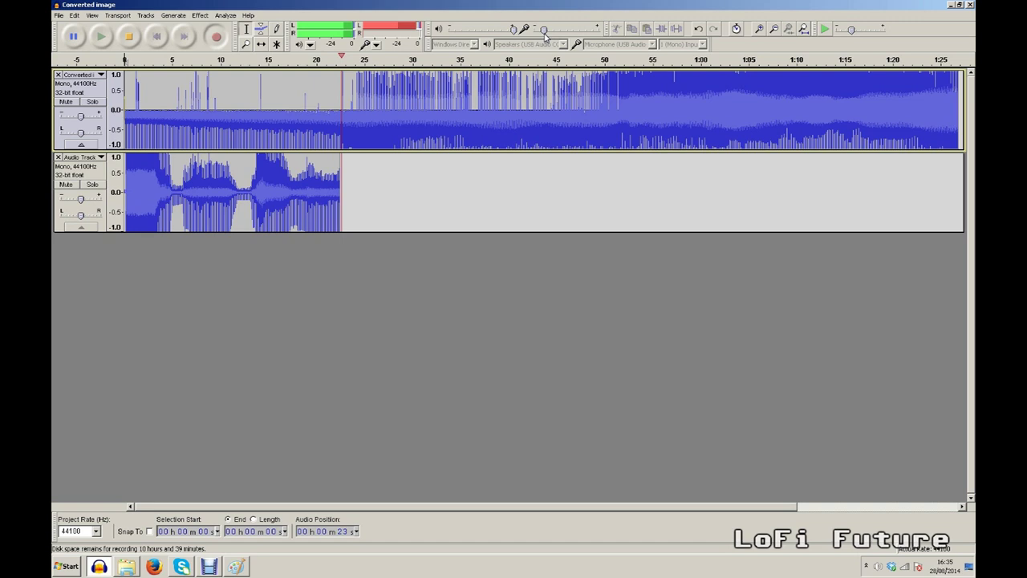
key("space")
key("ctrl+z")
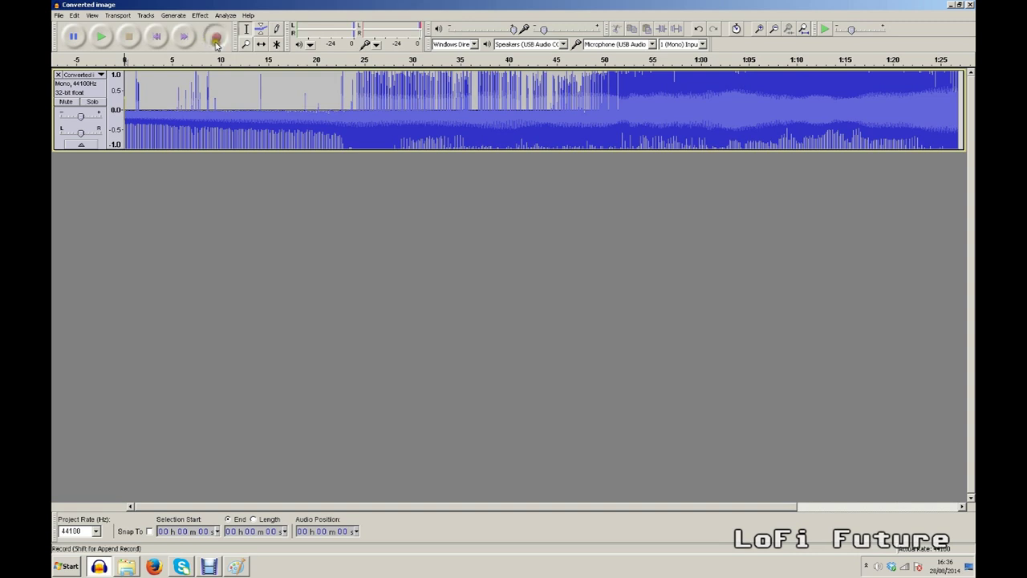
- Record the filtered playback into a new mono 44100 Hz track, about 1 min 36 s long
left_click(216, 37)
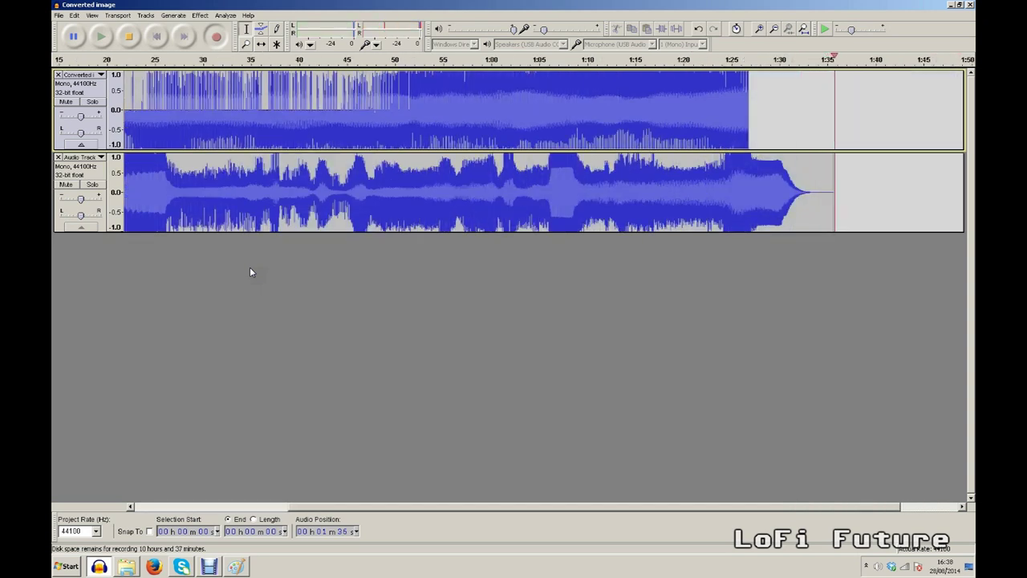
- Stop recording and silence the first 5 seconds of the Audio Track
key("space")
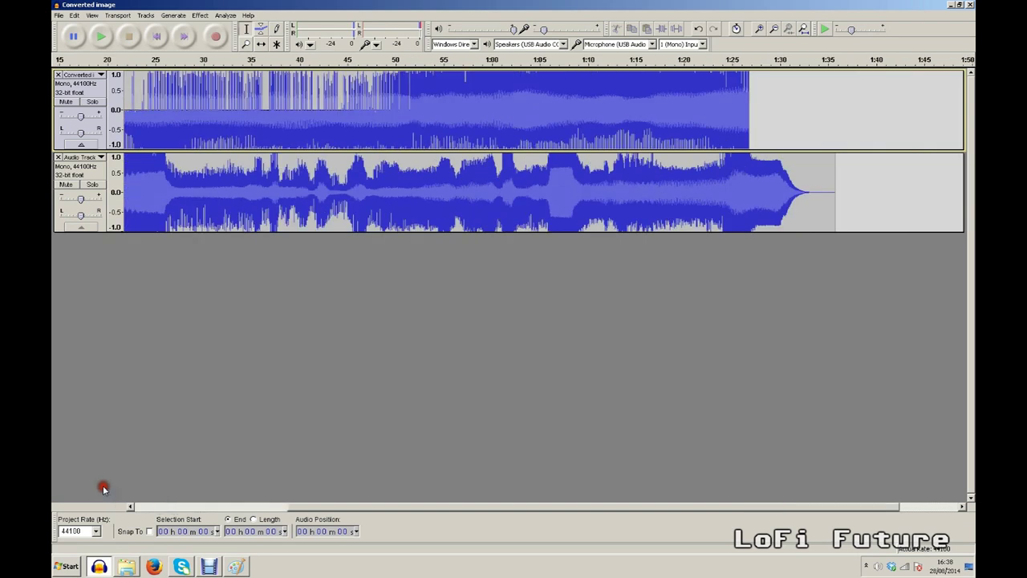
left_click(181, 505)
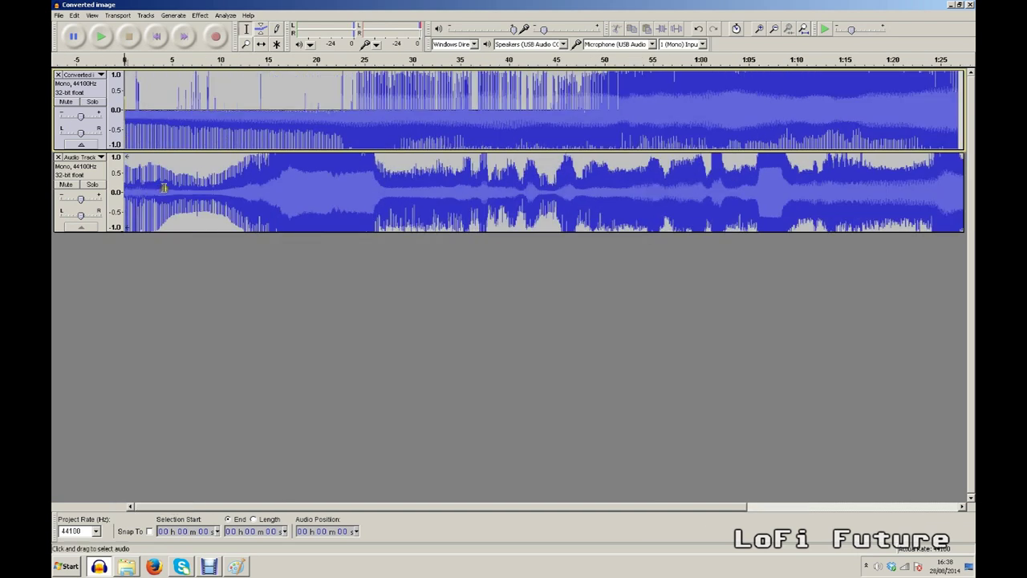
left_click_drag(170, 187, 93, 189)
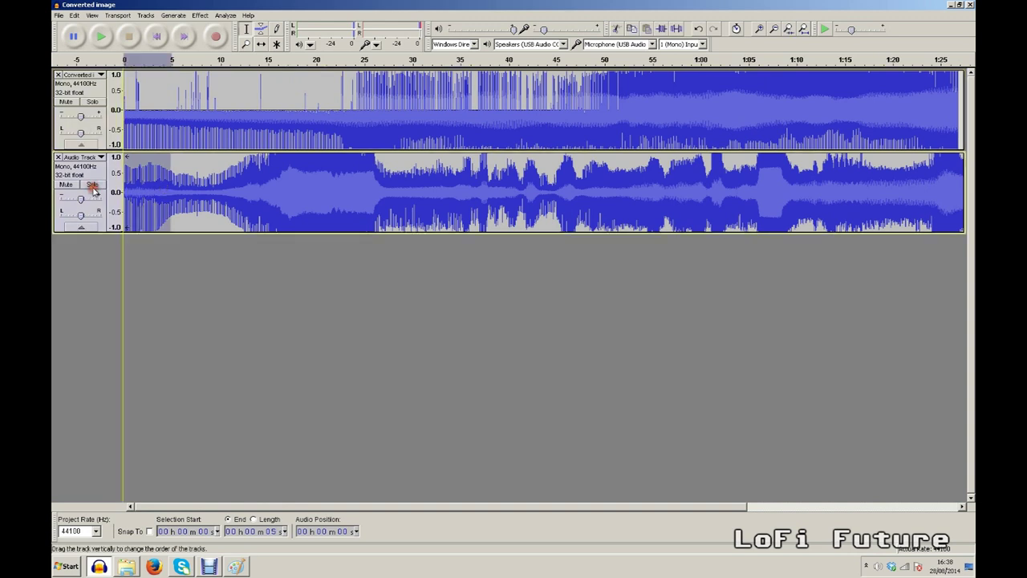
left_click(676, 28)
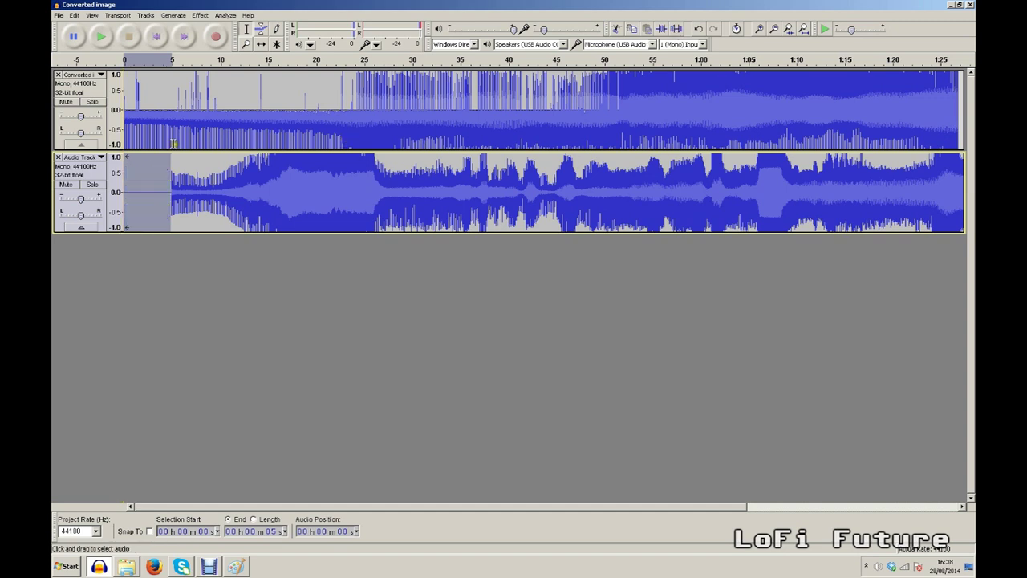
- Trim the 'Converted image' track down to its first 5 seconds
left_click_drag(173, 142, 125, 145)
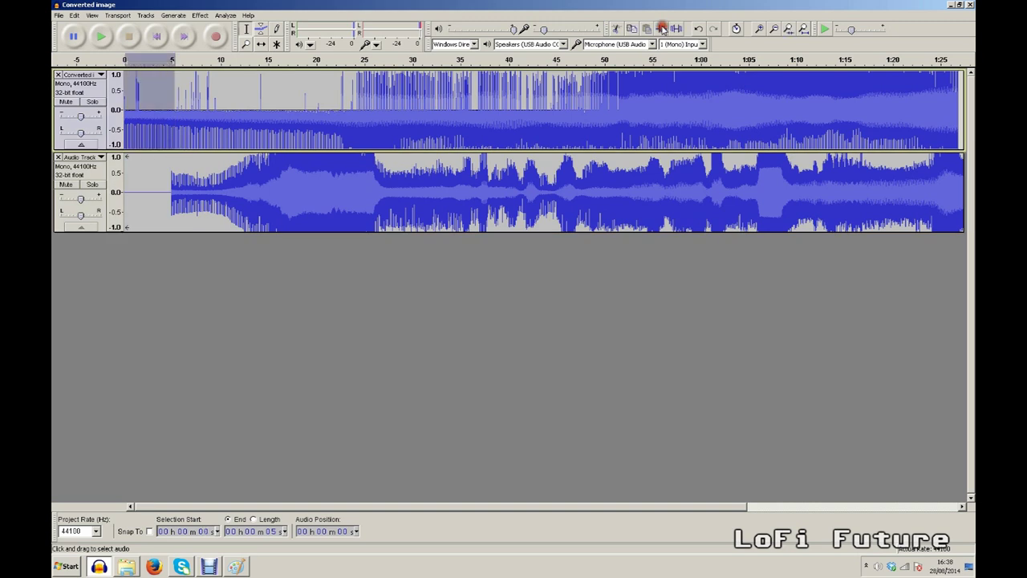
left_click(662, 29)
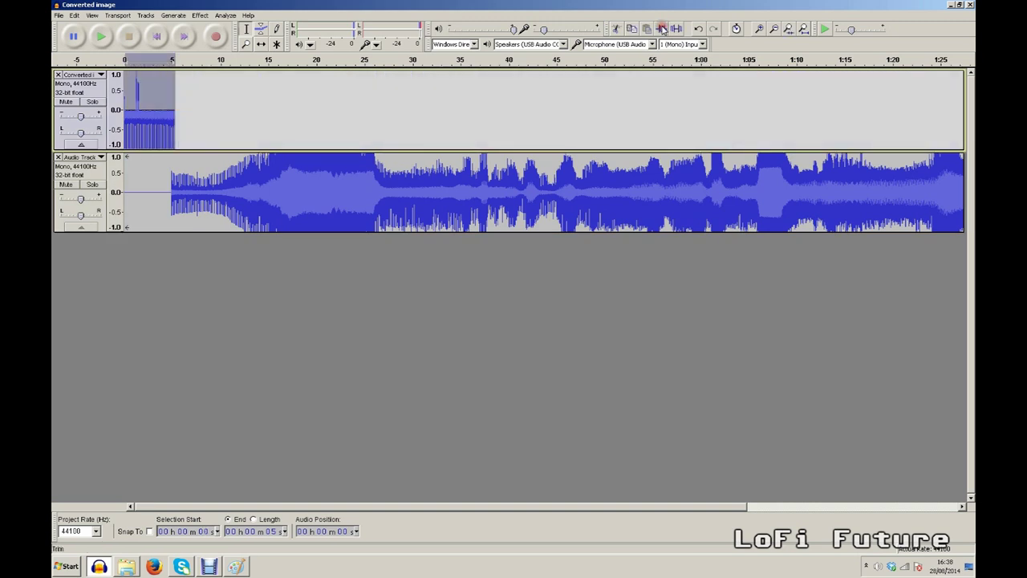
left_click(57, 16)
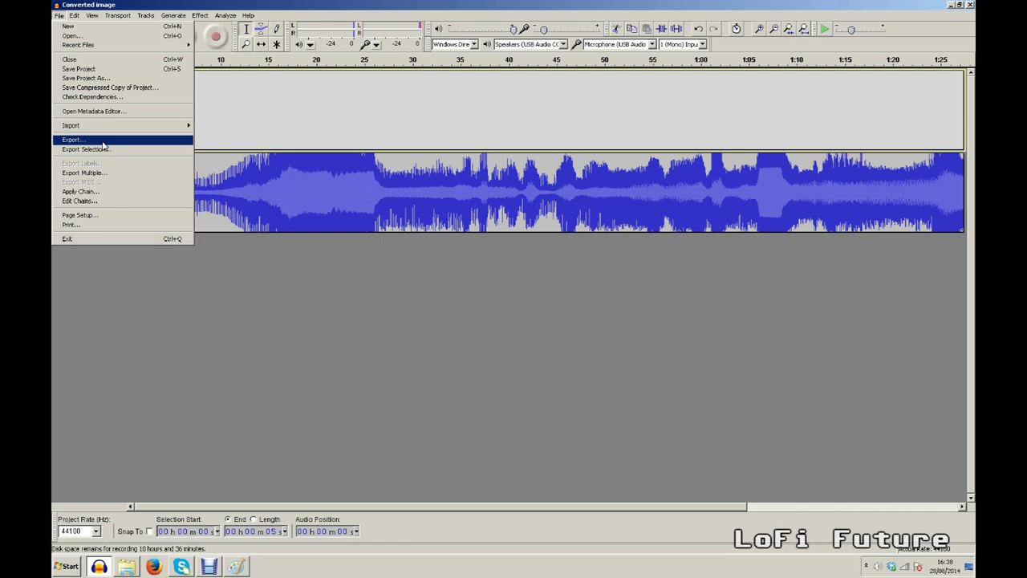
- Set the export options to header-less RAW with U-Law encoding
left_click(103, 143)
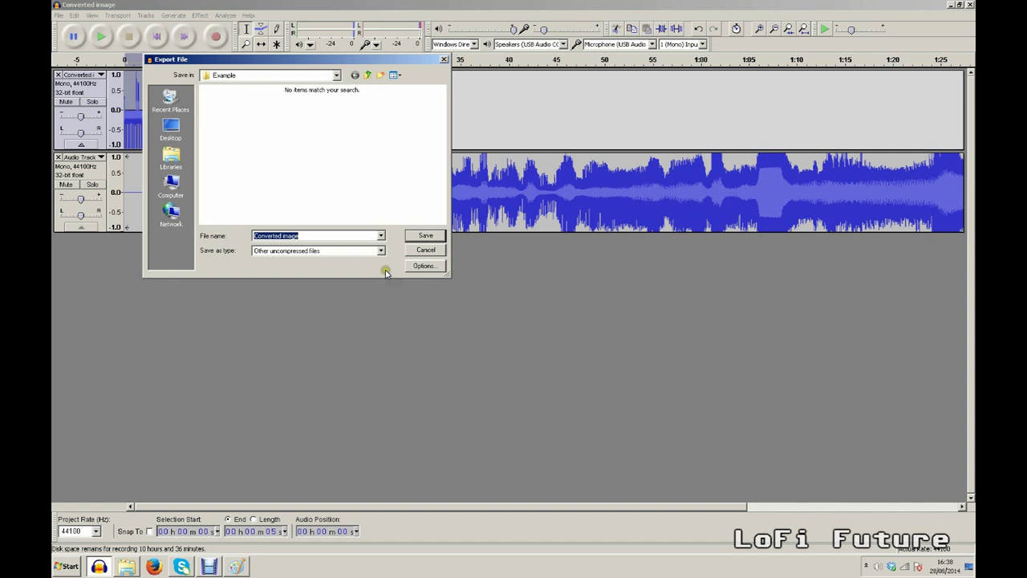
left_click(423, 266)
left_click(481, 260)
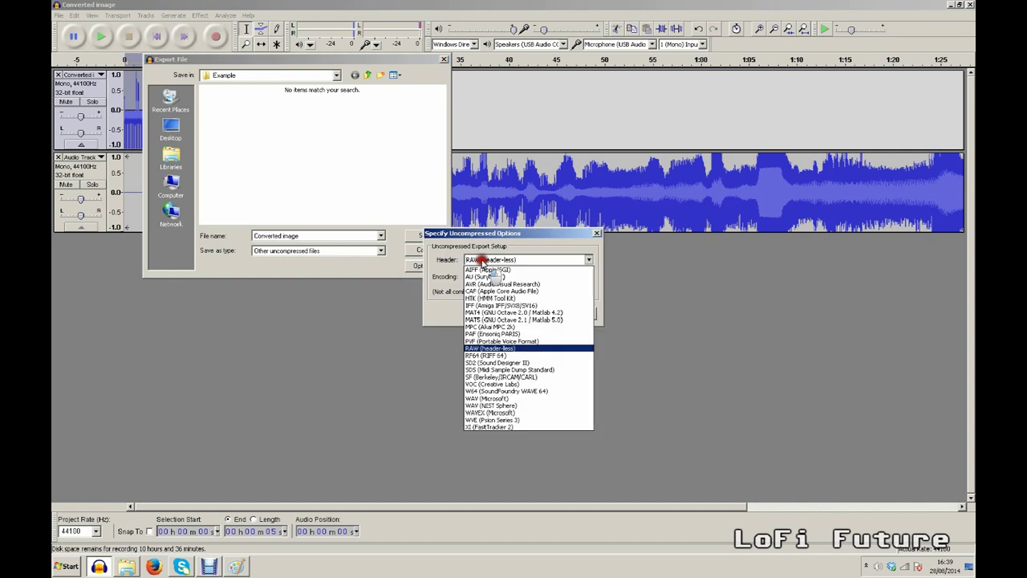
left_click(488, 348)
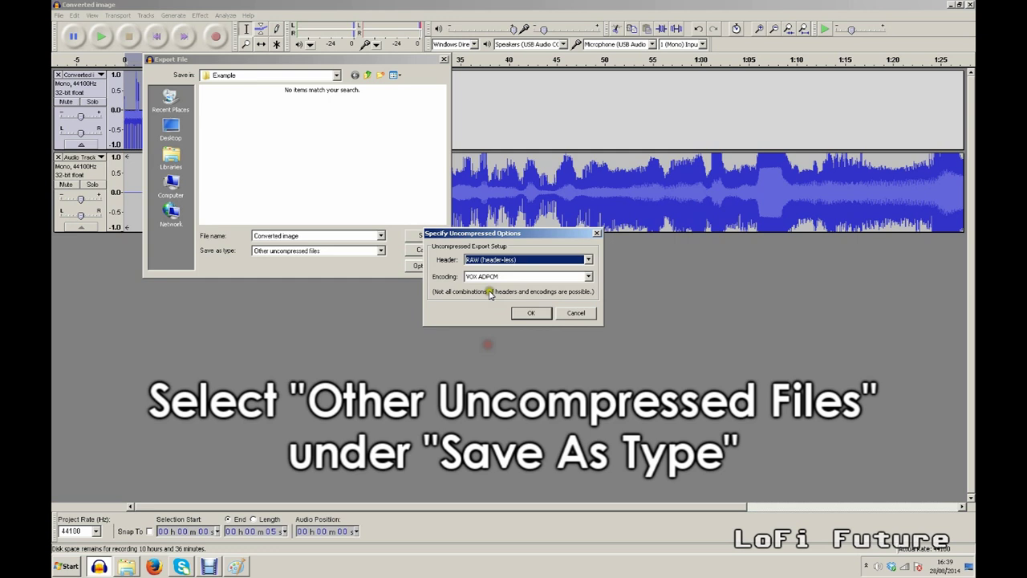
left_click(493, 276)
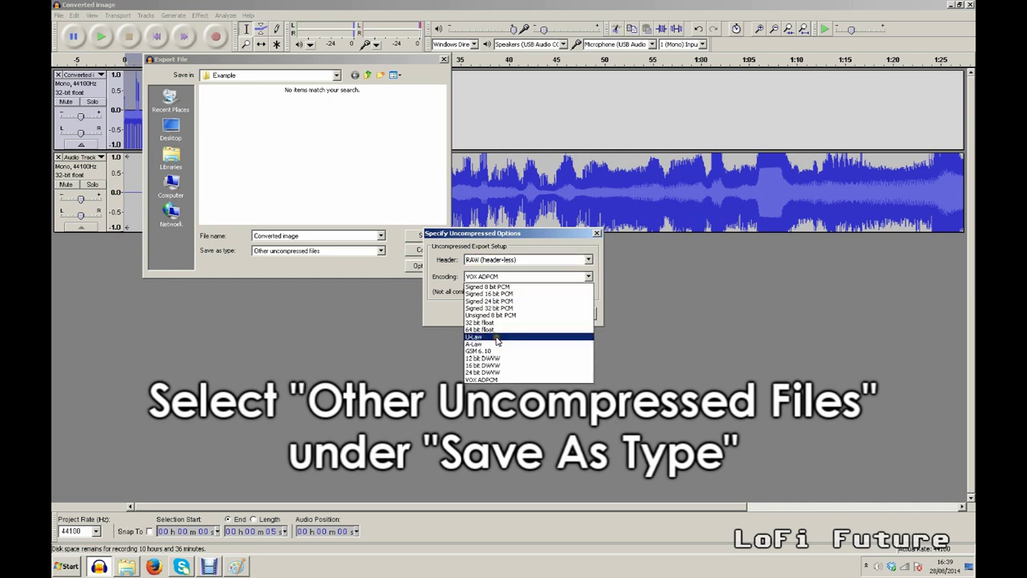
left_click(497, 337)
key("Return")
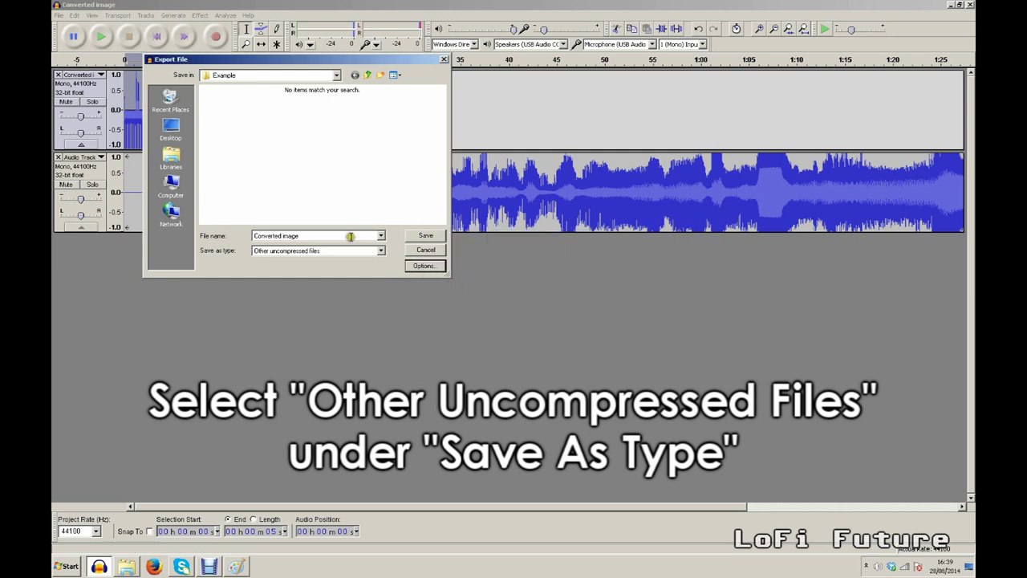
- Rename the export file to 'Converted.bmp' and save it
left_click(329, 235)
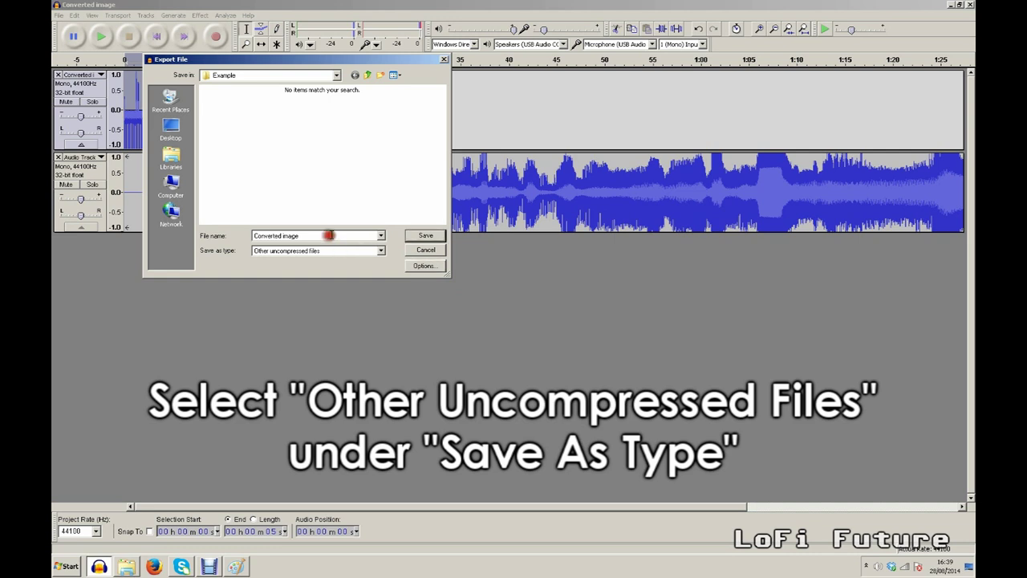
left_click_drag(329, 235, 278, 235)
key("BackSpace")
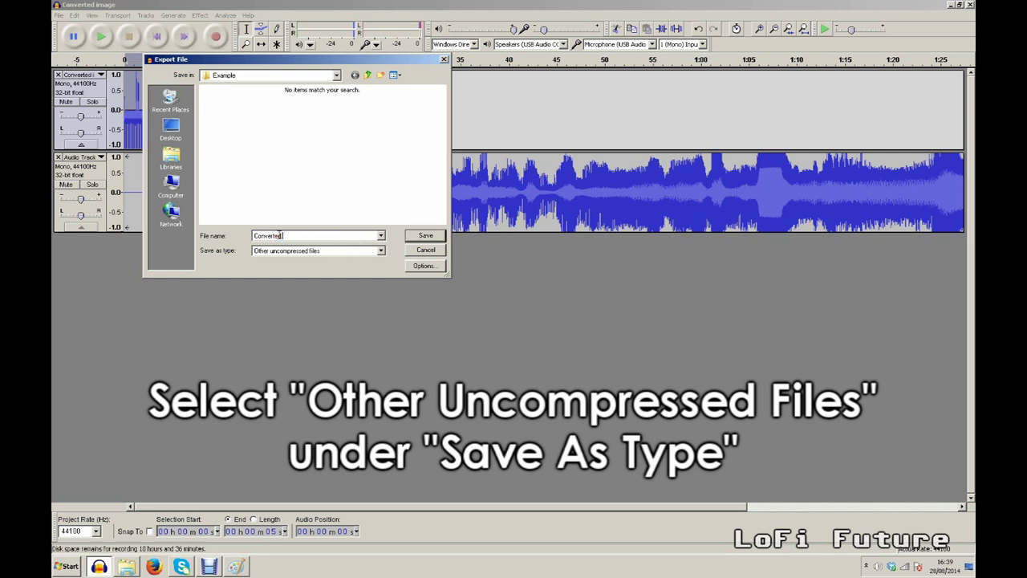
type(".bmp")
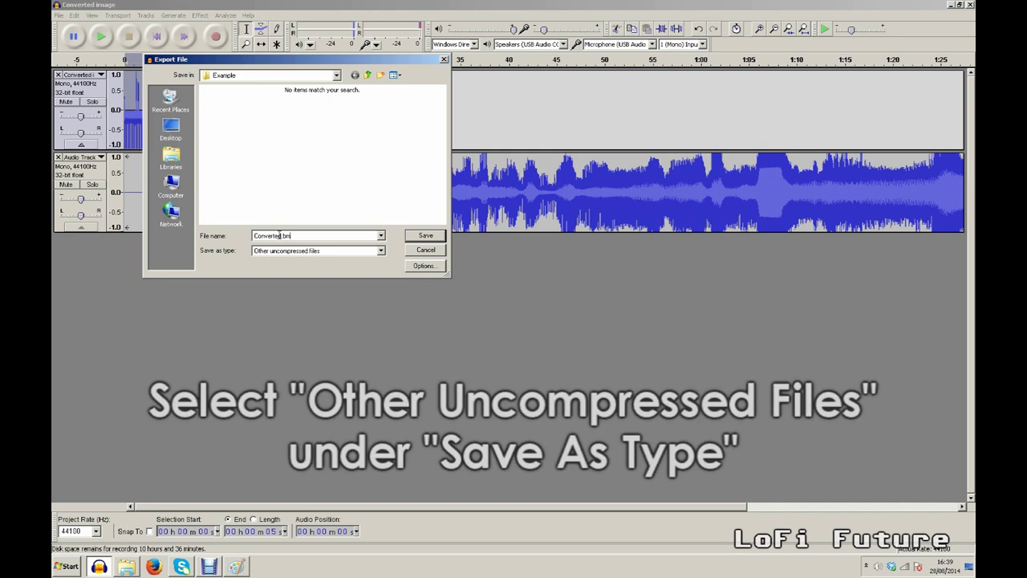
left_click(424, 237)
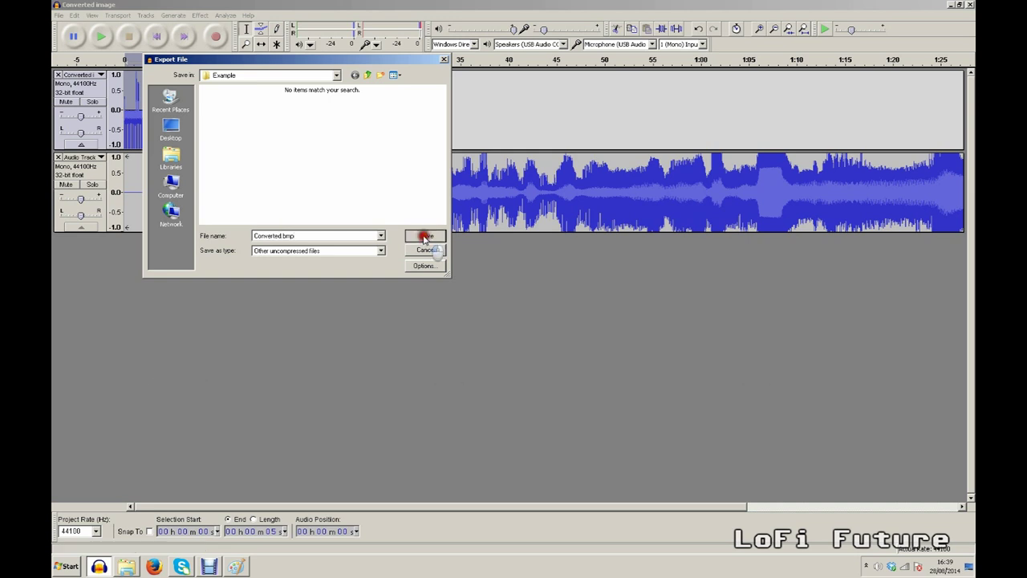
- Accept the .bmp extension warning and empty metadata, and disable the mono mixdown warning
left_click(546, 332)
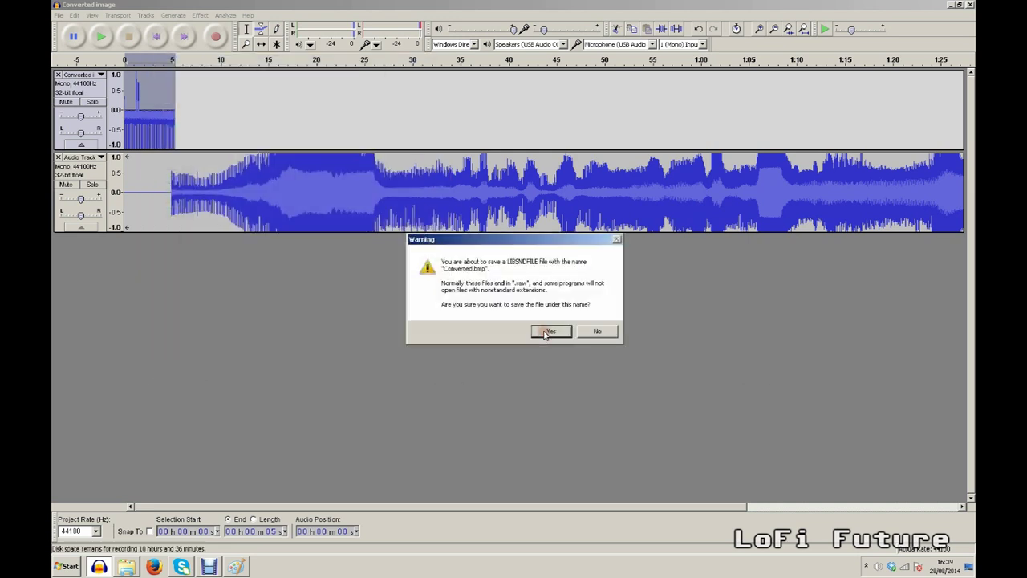
left_click(546, 332)
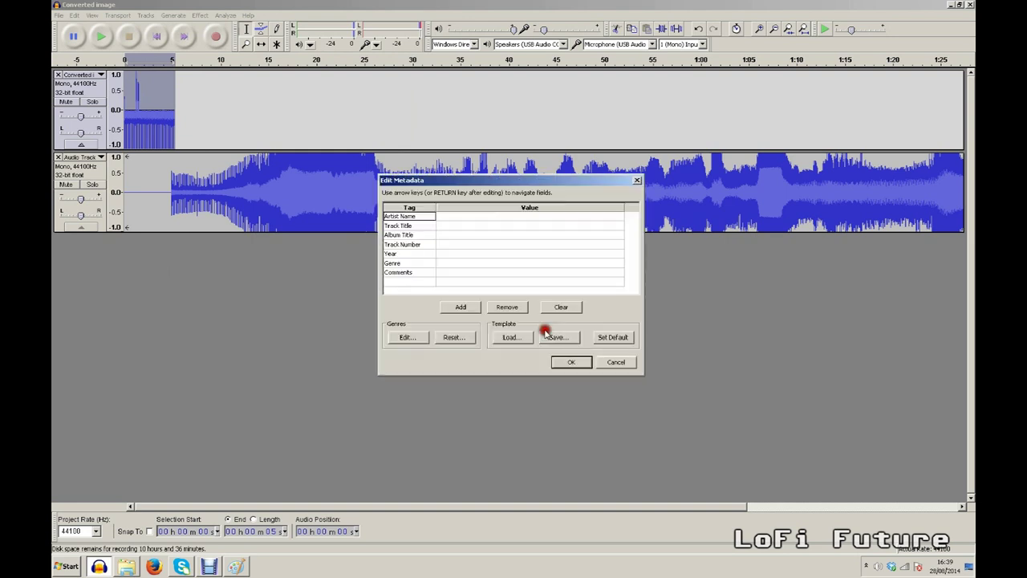
left_click(442, 217)
left_click(564, 363)
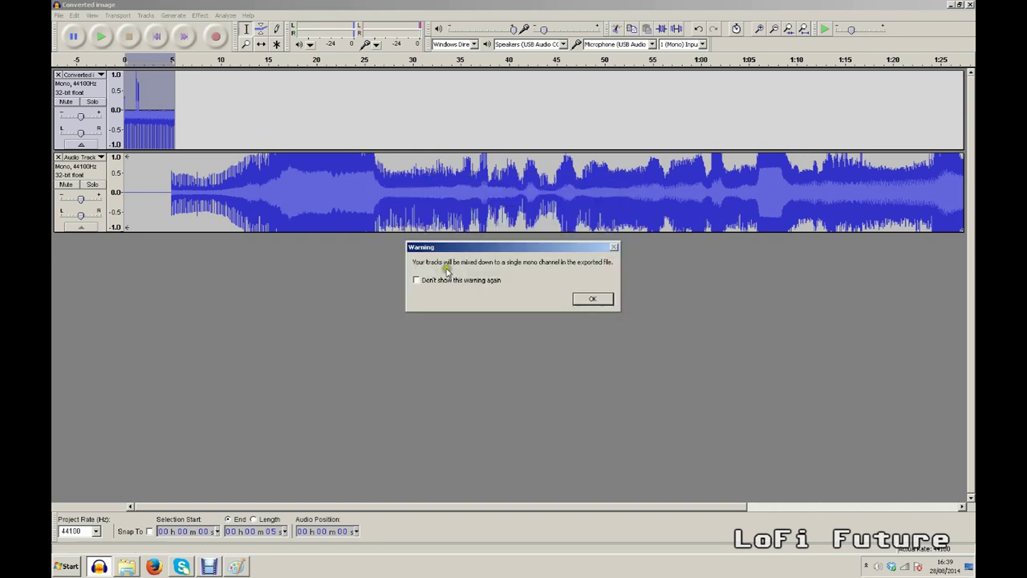
left_click(416, 280)
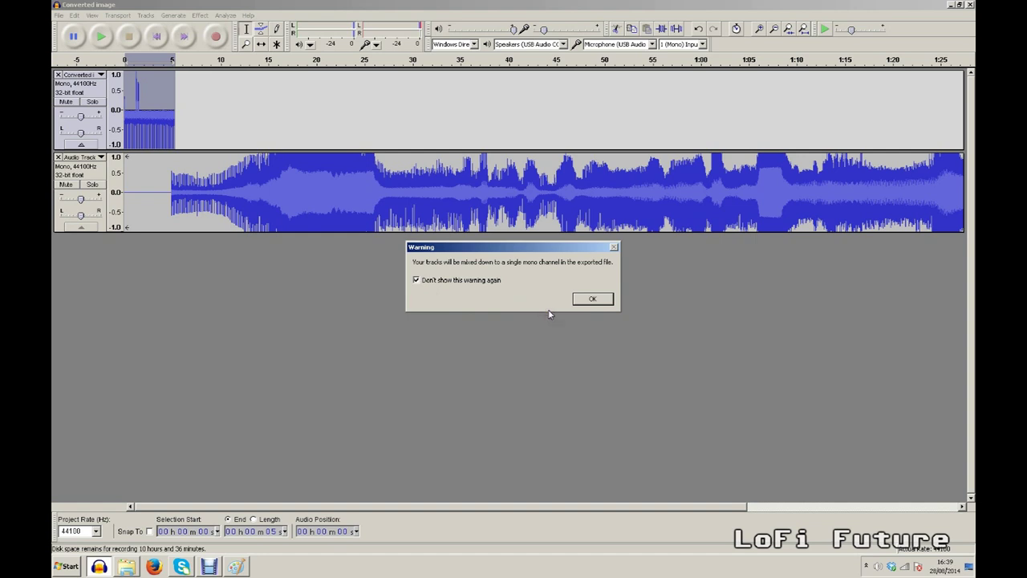
left_click(591, 300)
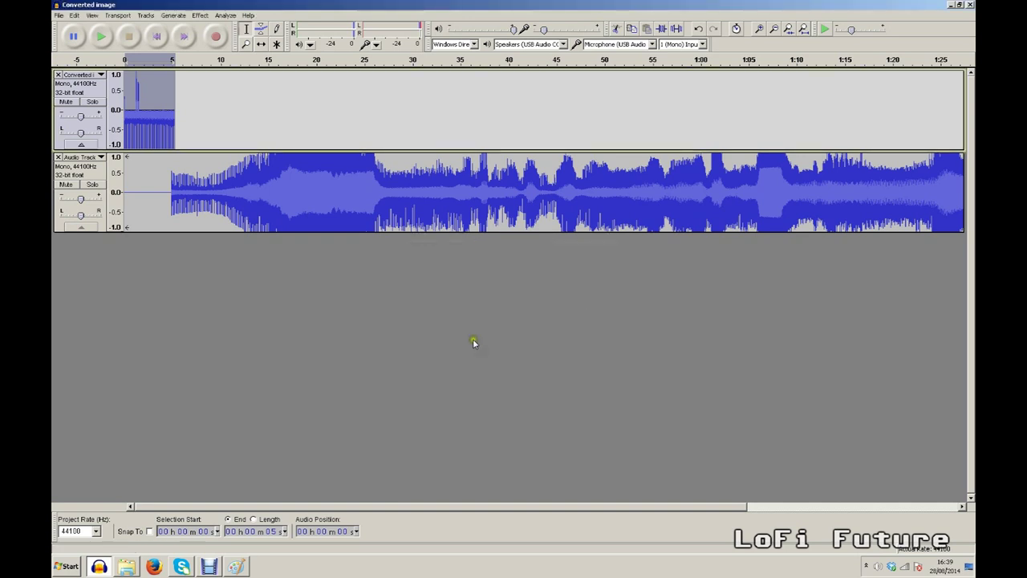
- Show the Example folder in Explorer and select the exported glitched Converted BMP files
left_click(126, 566)
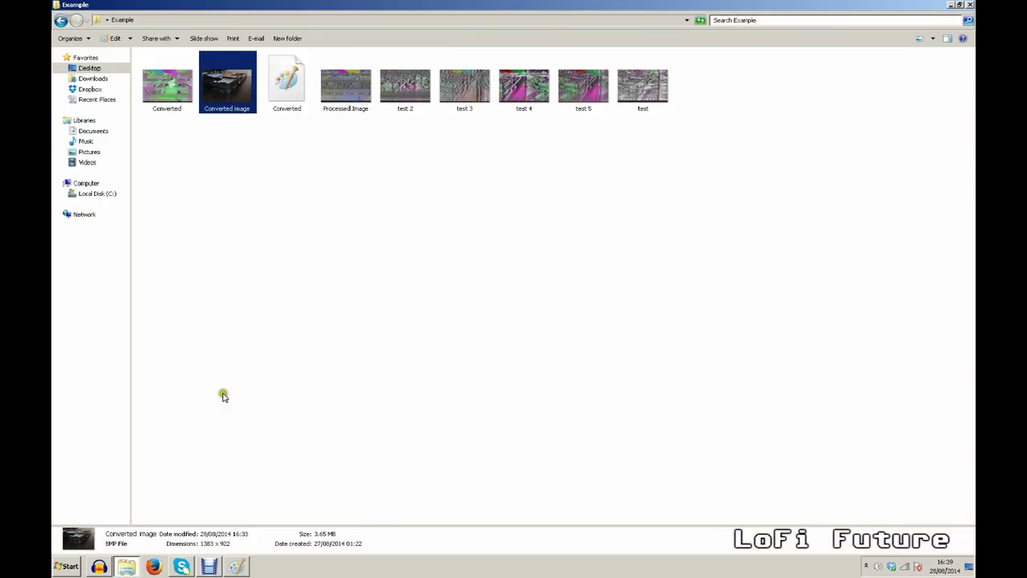
left_click(284, 102)
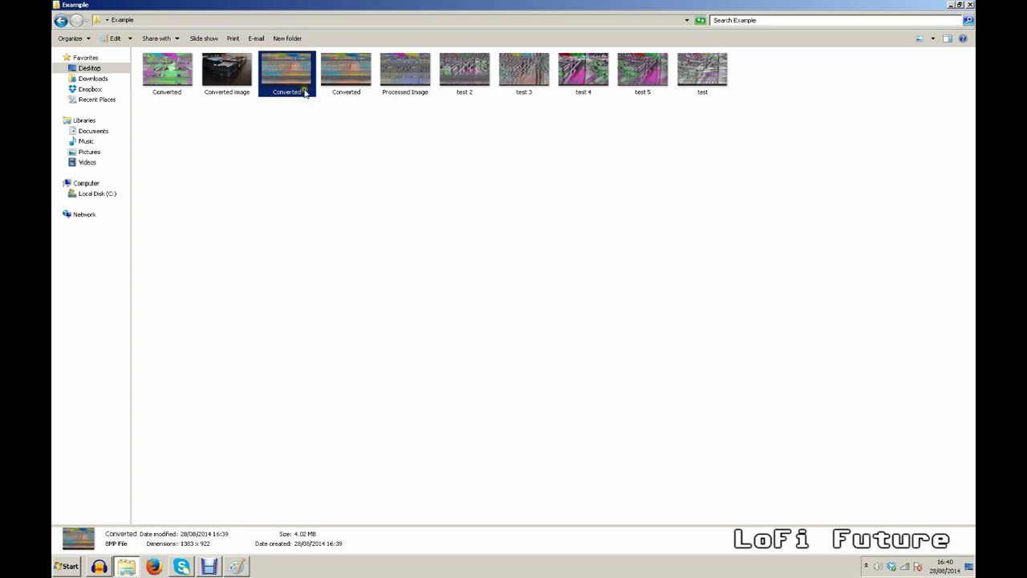
left_click(182, 75)
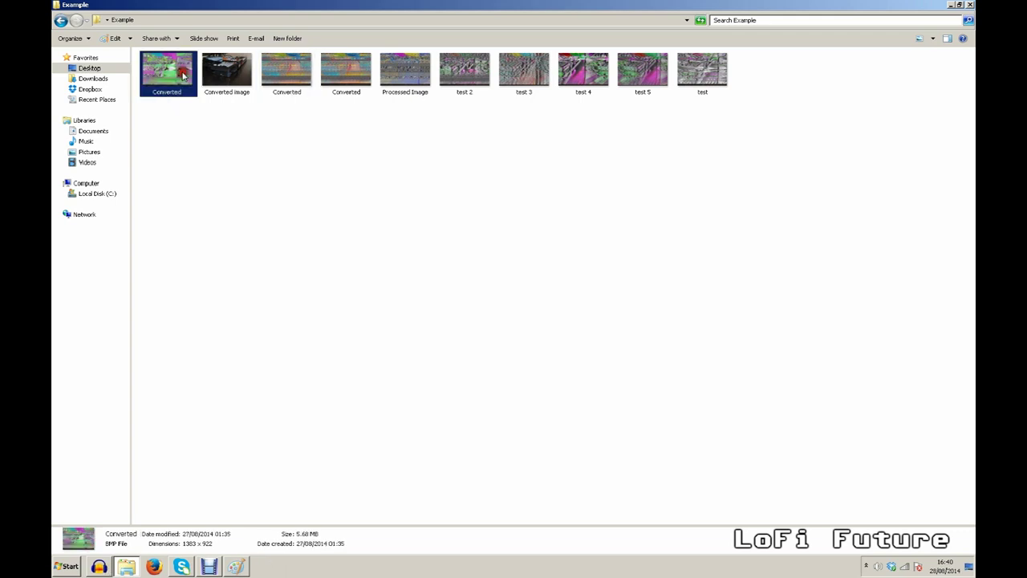
double_click(183, 75)
left_click(522, 82)
double_click(522, 82)
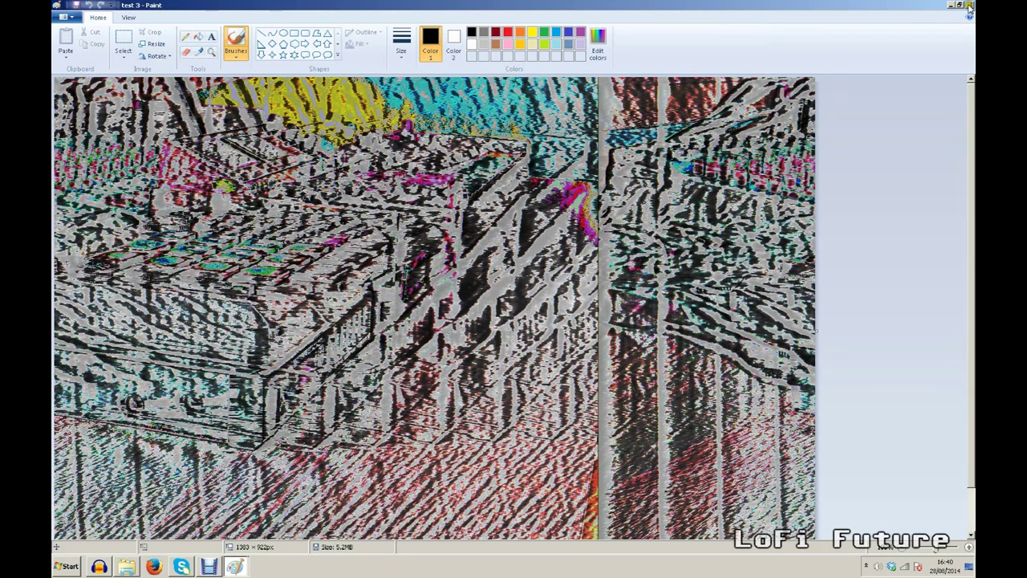
left_click(969, 5)
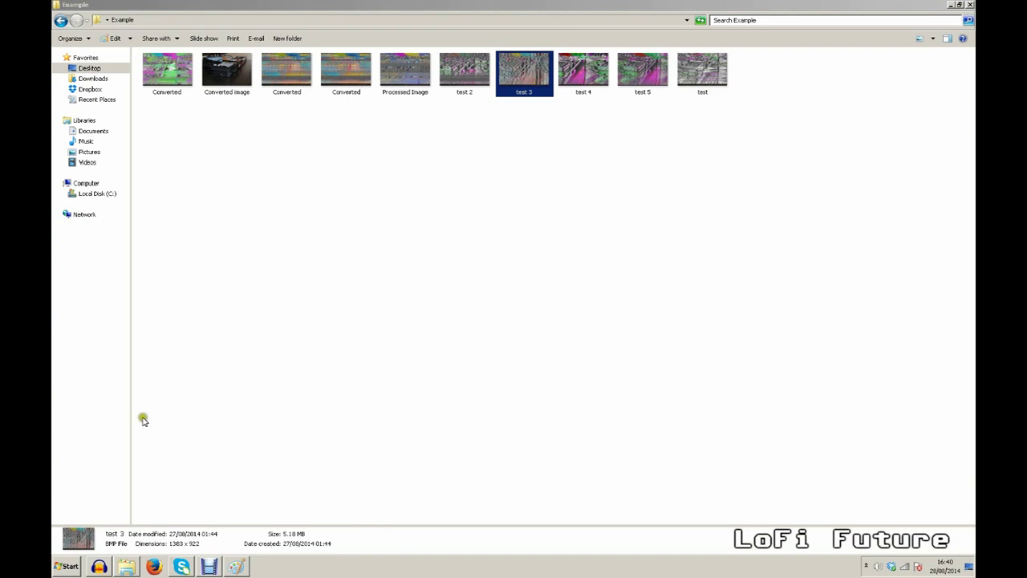
left_click(98, 567)
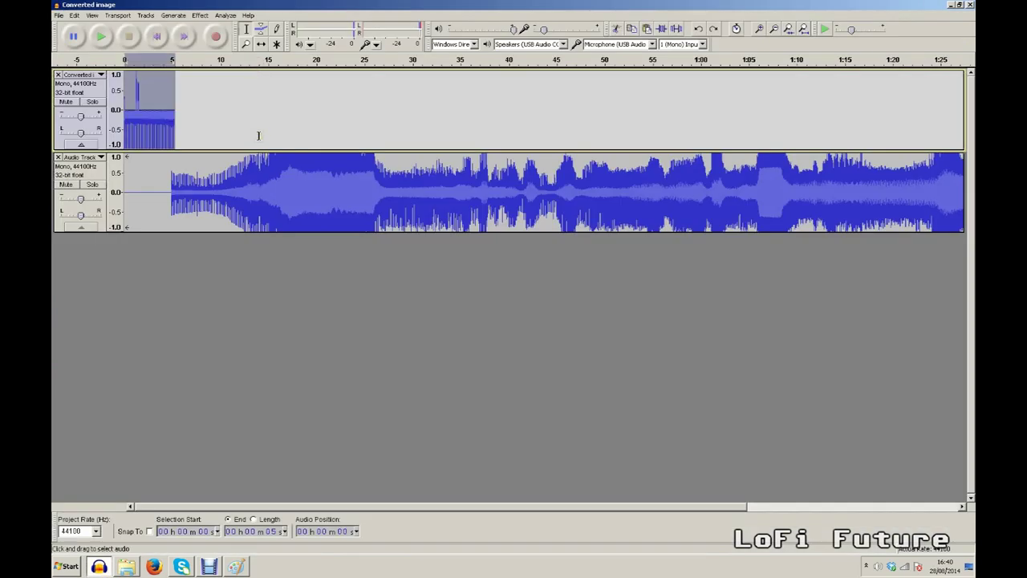
- Remove the old Audio Track and record about 1 min 27 s of new audio through the hardware
left_click(58, 156)
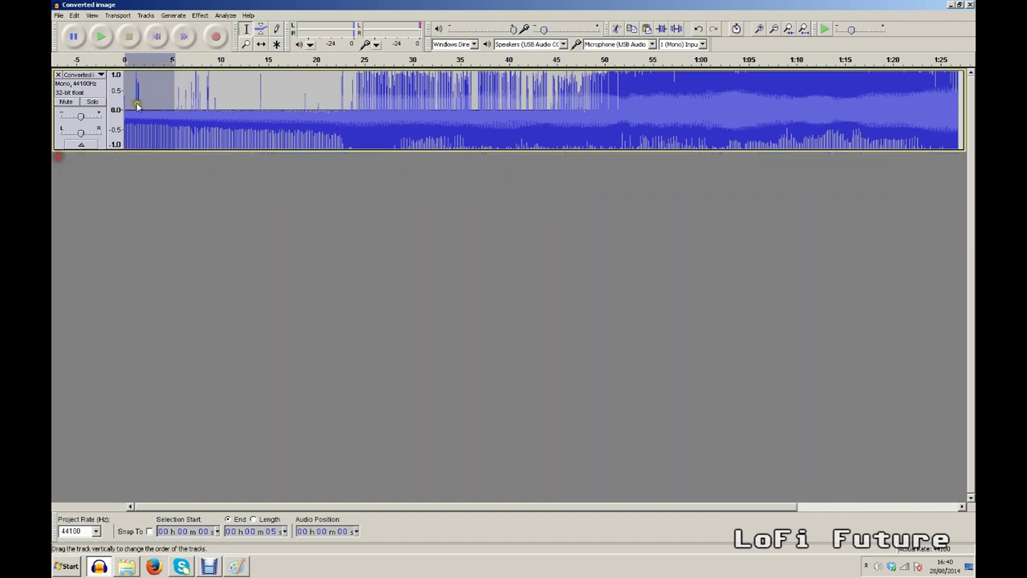
left_click(158, 39)
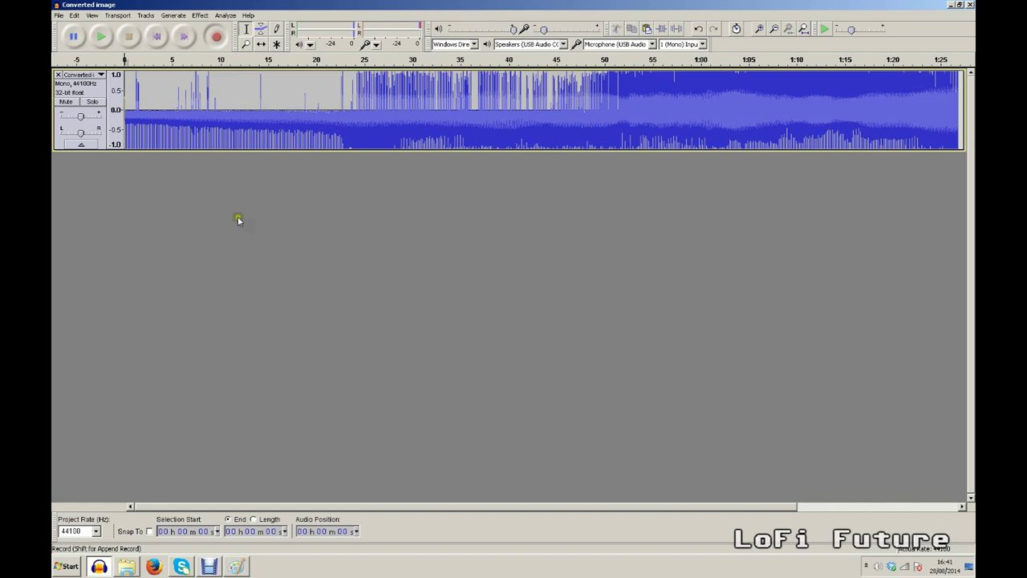
key("r")
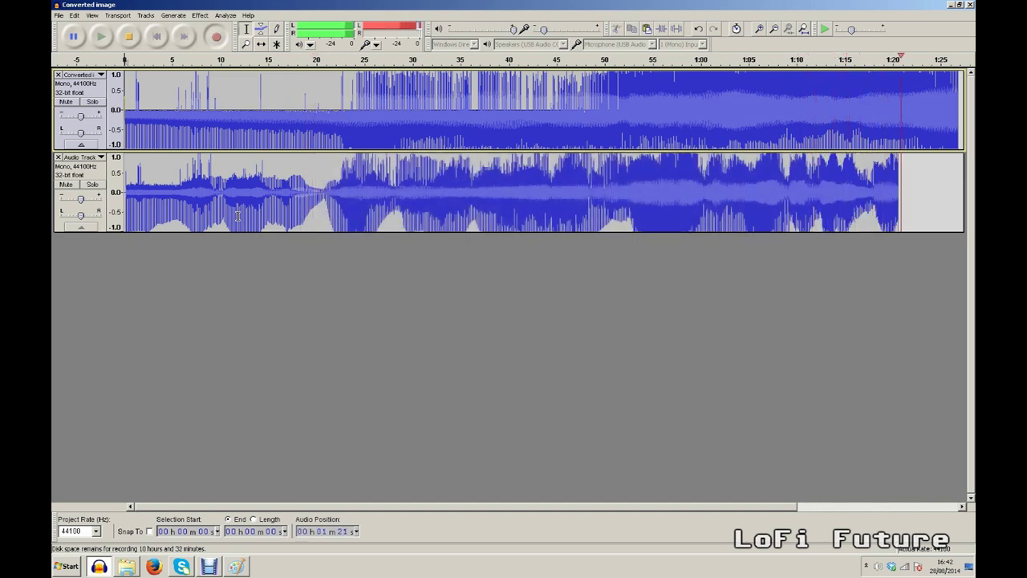
key("space")
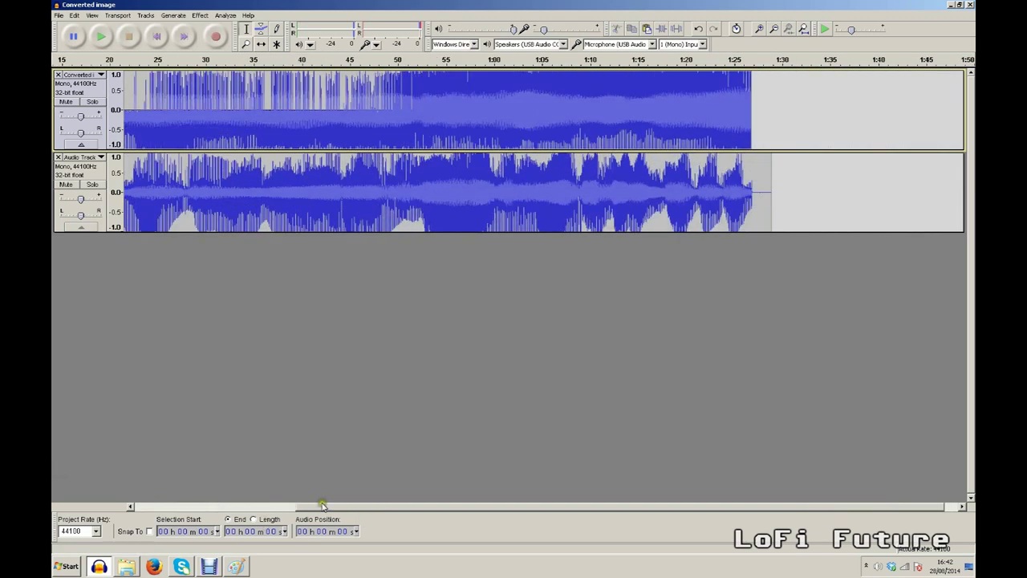
- Silence the first 5 s of the new Audio Track, then select the Converted track's first 6 s
left_click_drag(321, 506, 136, 507)
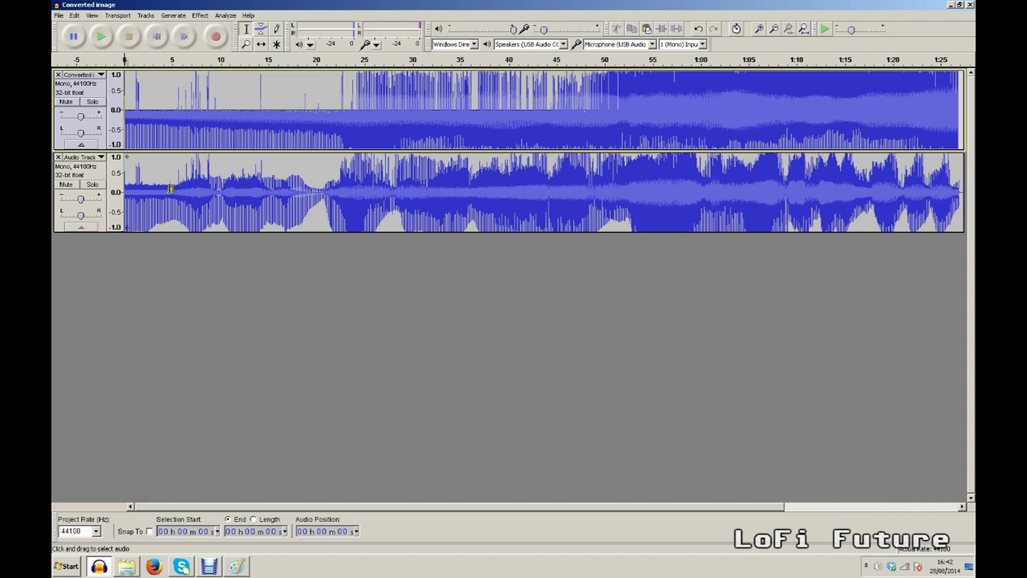
left_click_drag(175, 200, 124, 201)
left_click(676, 26)
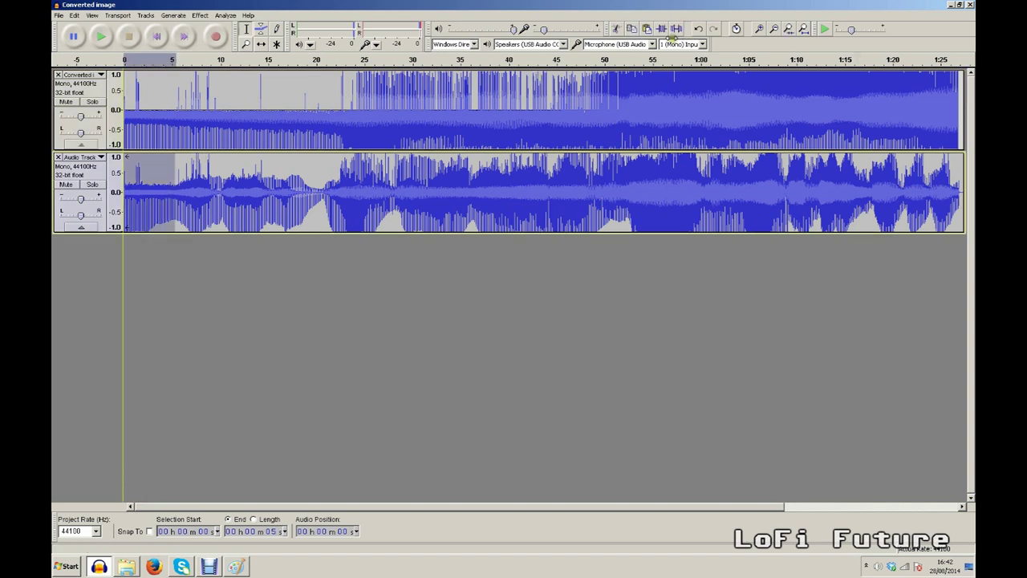
left_click(678, 29)
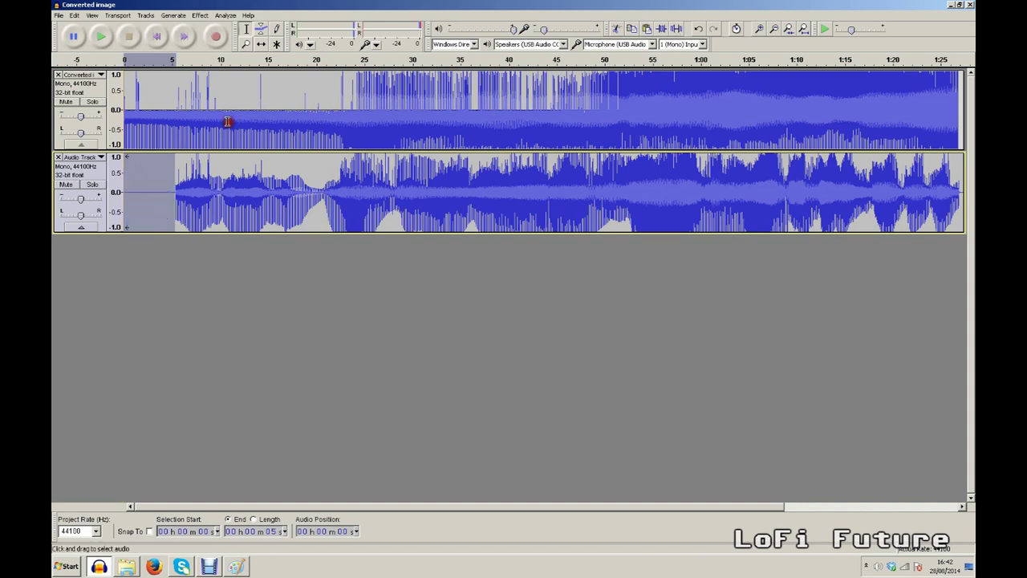
left_click_drag(178, 126, 125, 127)
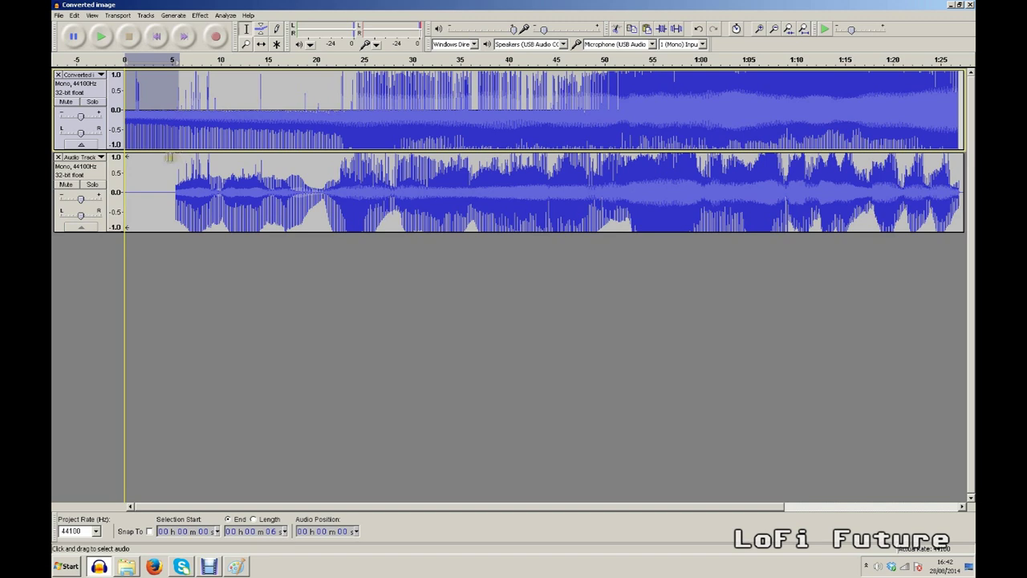
- Trim the Converted track to the selection and set the export format to header-less RAW, U-Law
left_click(658, 29)
left_click(59, 15)
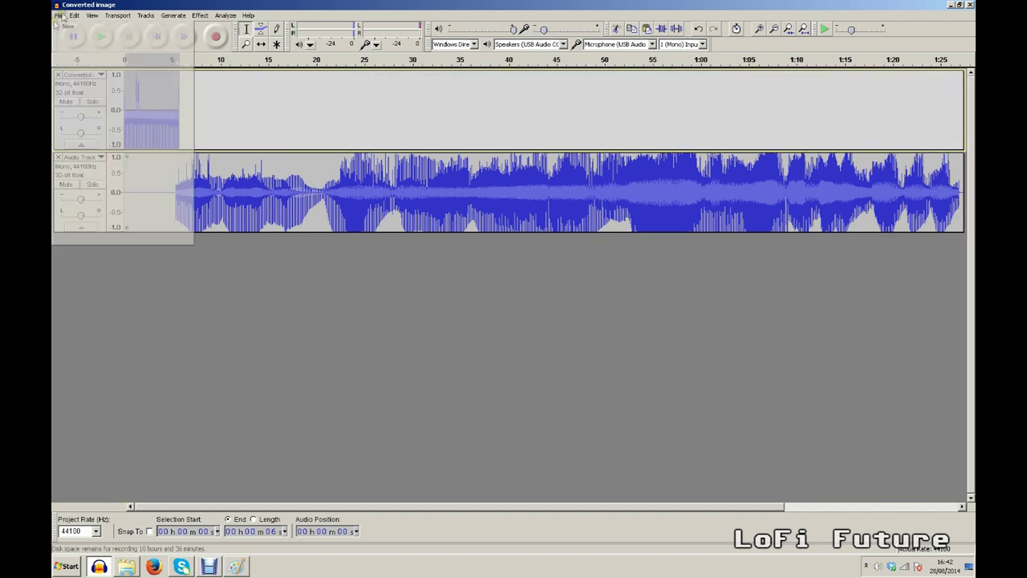
left_click(116, 141)
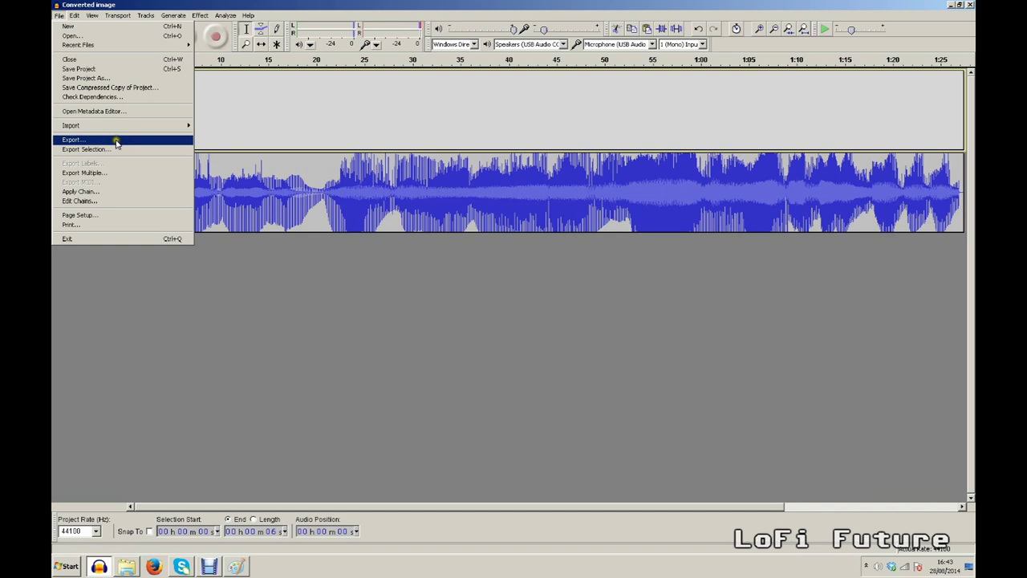
left_click(337, 234)
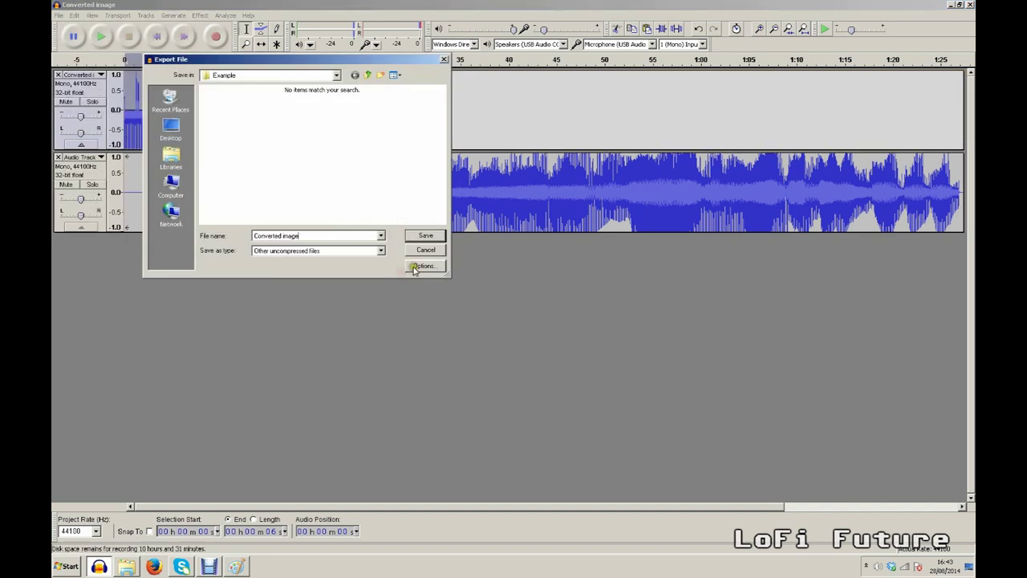
left_click(414, 268)
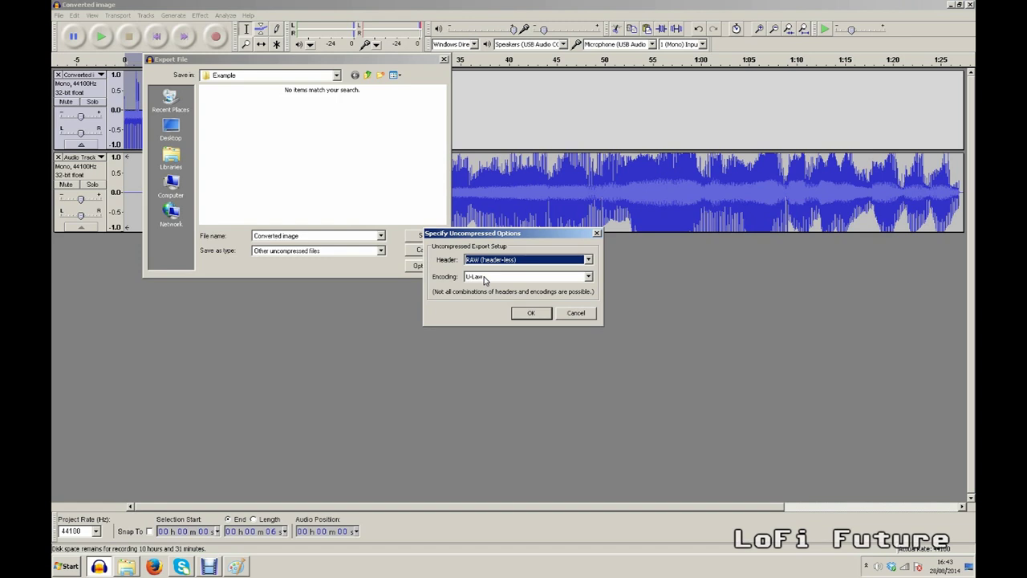
left_click(484, 278)
left_click(527, 314)
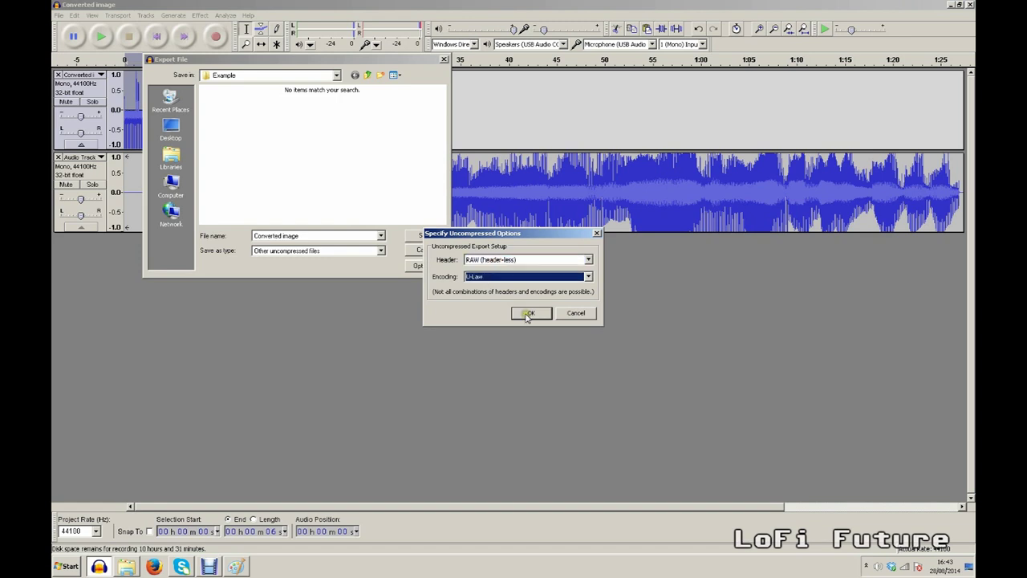
- Export as Converted1.bmp, accepting the warning and skipping the metadata
left_click(335, 235)
key("BackSpace")
key("BackSpace")
key("BackSpace")
key("BackSpace")
key("BackSpace")
key("BackSpace")
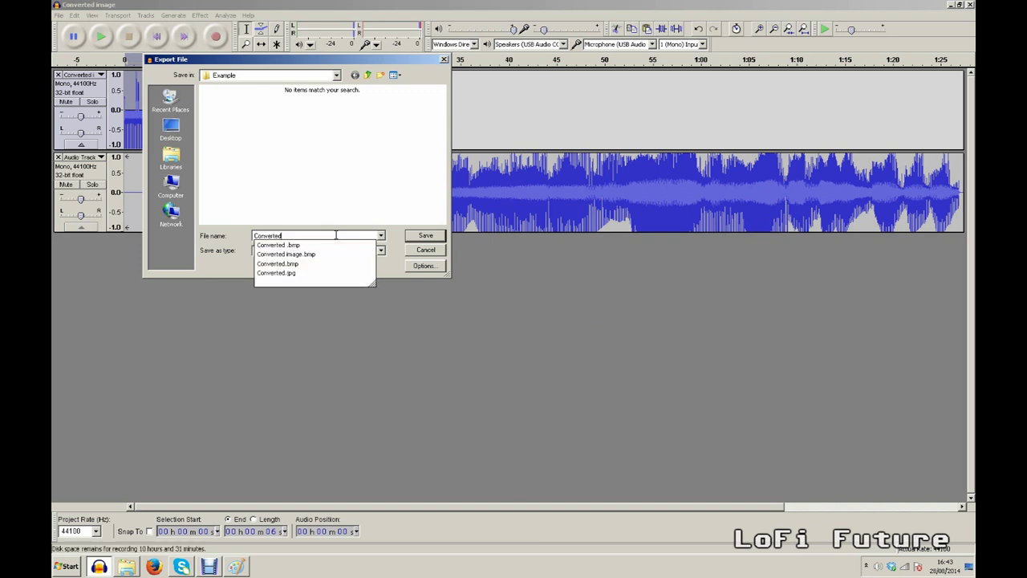
type("1.")
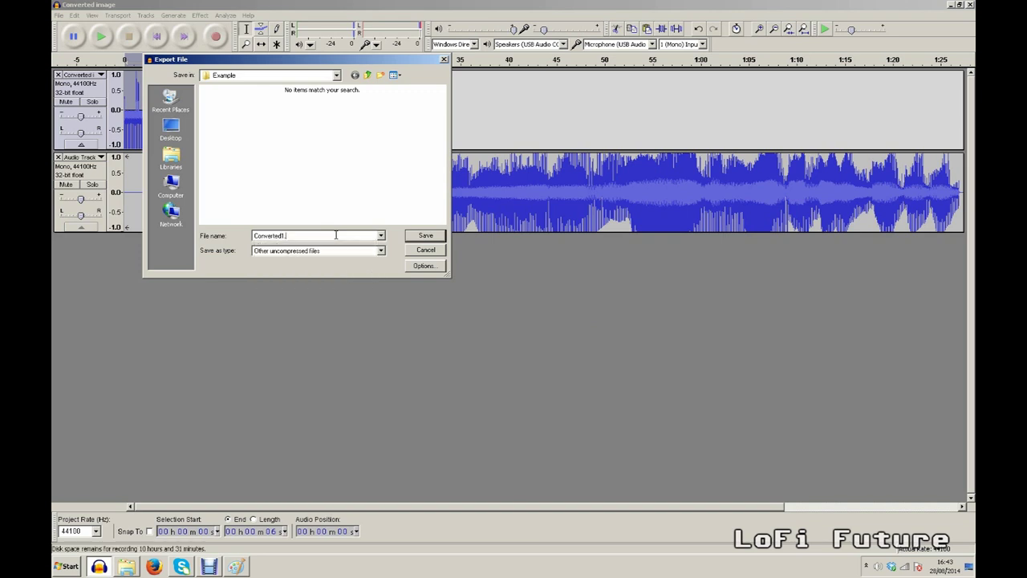
type("bmp")
left_click(425, 235)
left_click(554, 335)
key("Return")
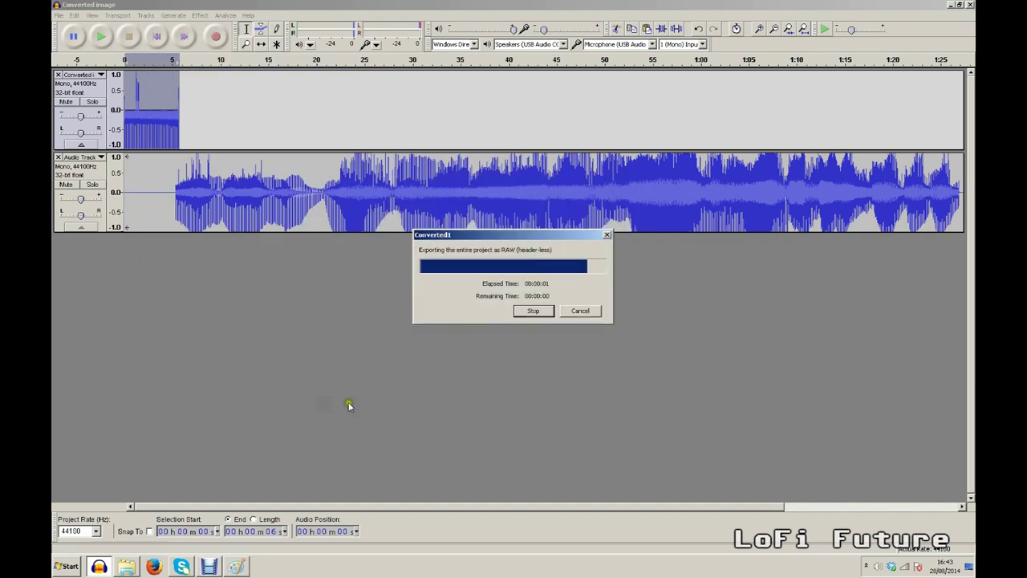
left_click(128, 566)
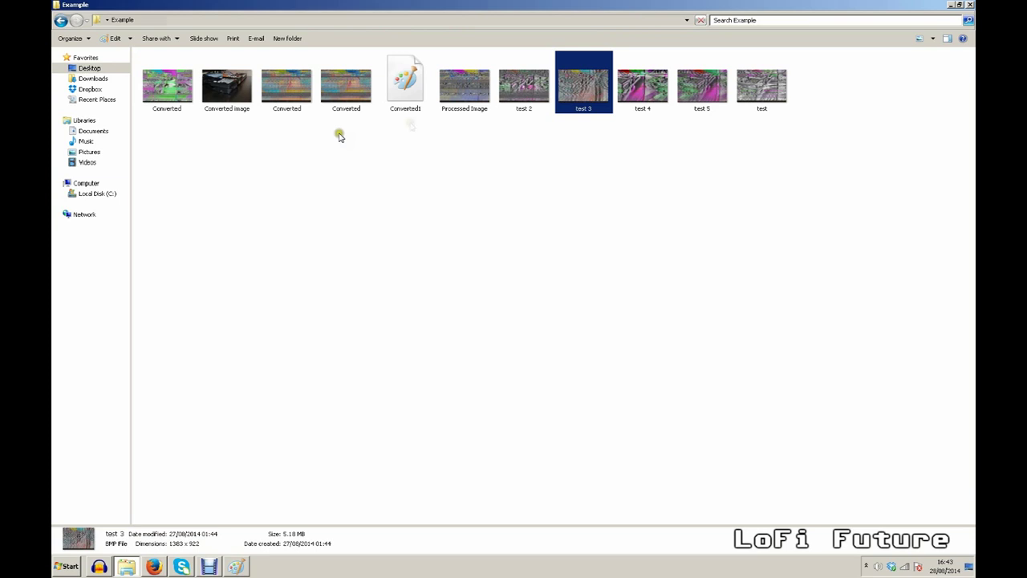
- Select Converted1 in the Example folder to show it as a 3.73 MB, 1383 × 922 BMP
left_click(421, 114)
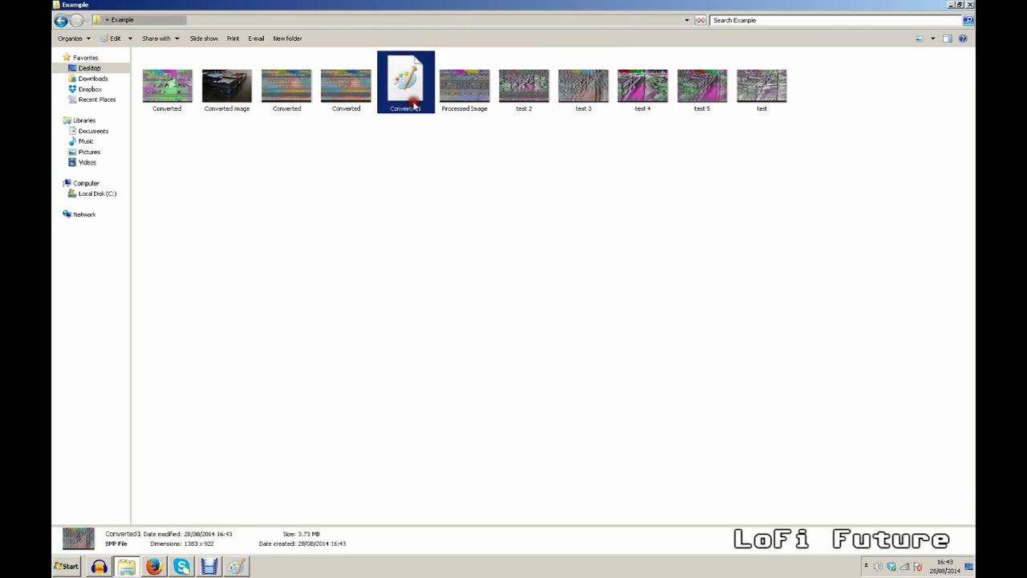